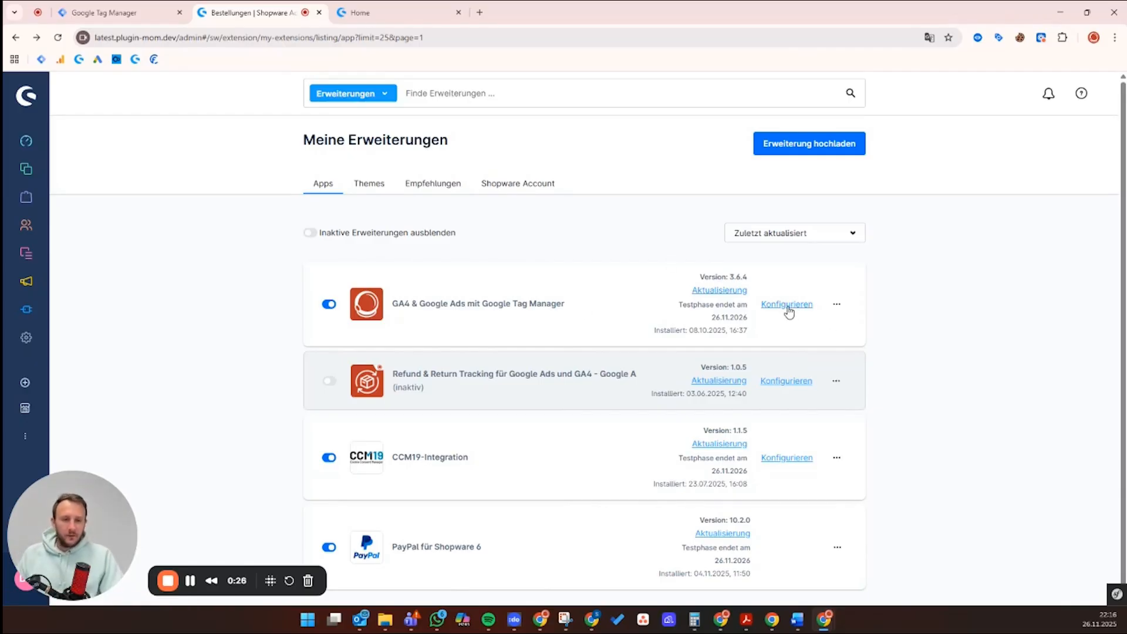
# Open the configuration of the GA4 & Google Ads mit Google Tag Manager extension and check the available sales channel options.
pyautogui.click(788, 306)
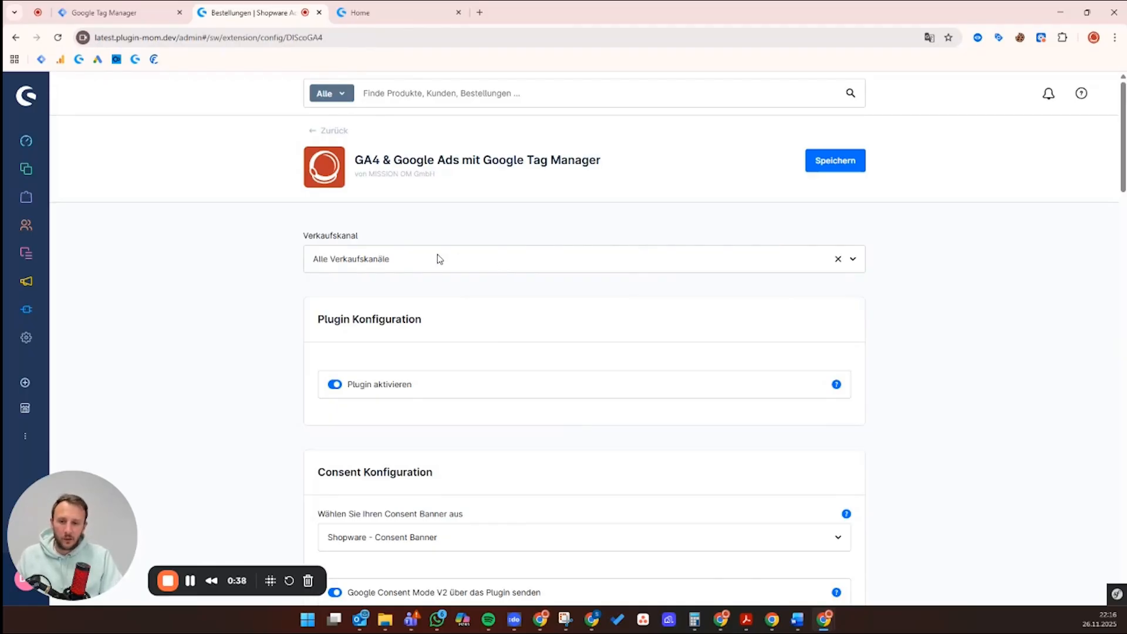
pyautogui.moveTo(292, 233); pyautogui.dragTo(377, 243)
pyautogui.click(373, 240)
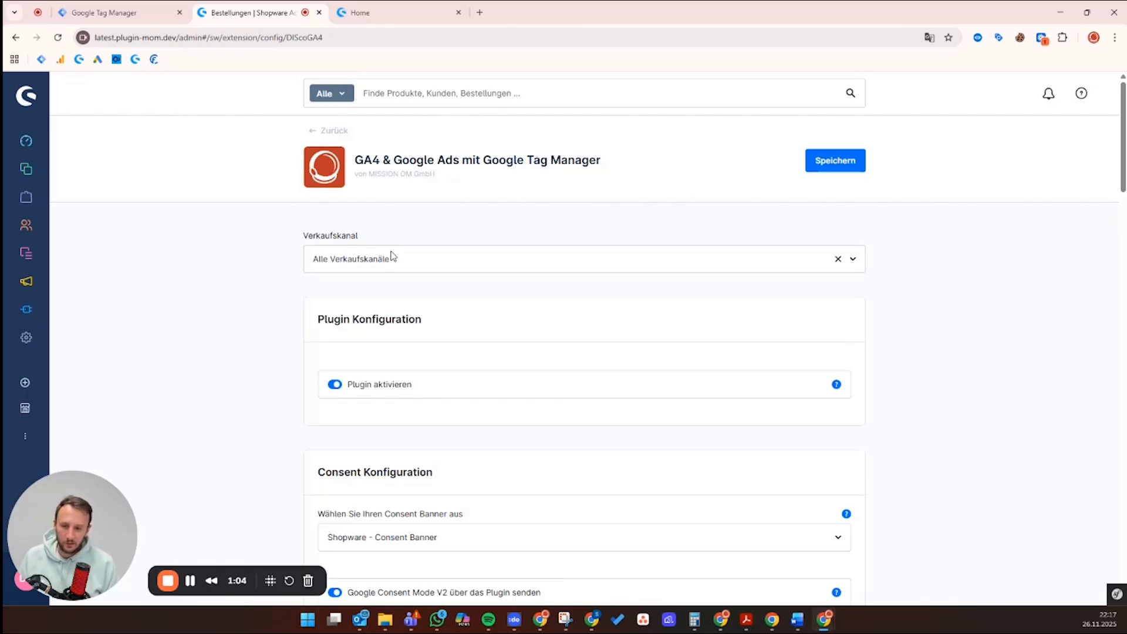
pyautogui.click(454, 252)
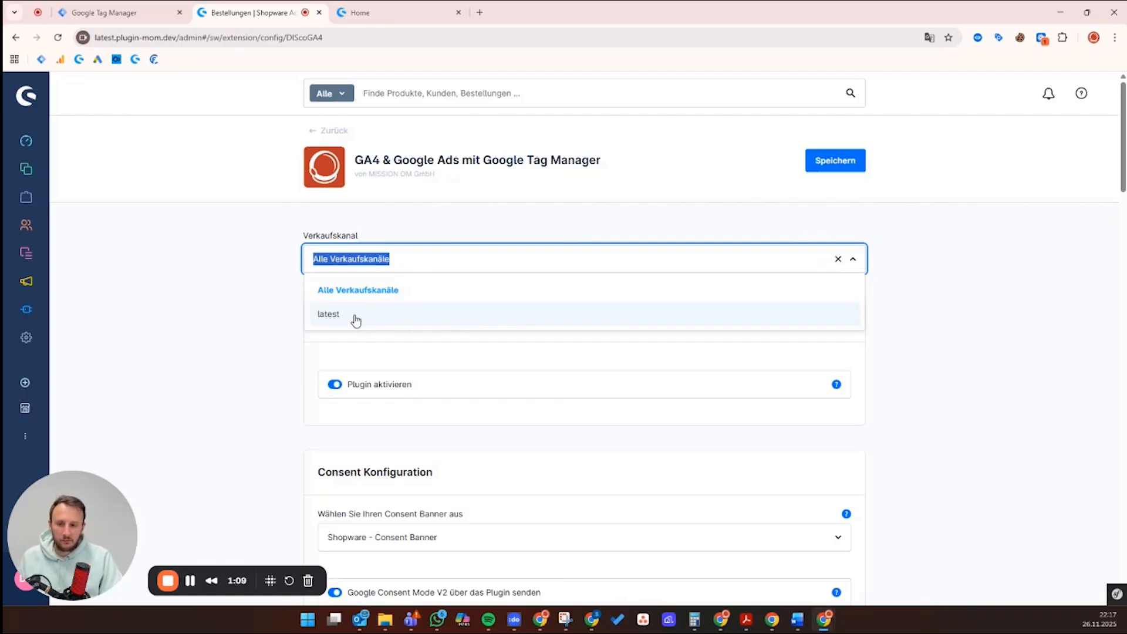
pyautogui.click(287, 305)
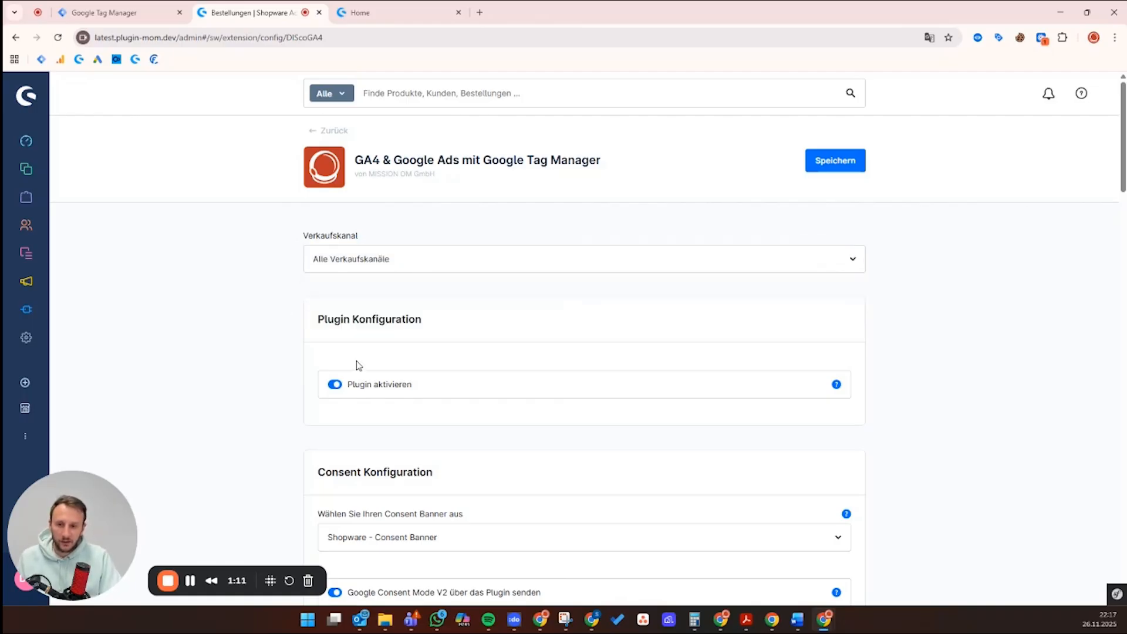
# Browse the available consent banners in the Consent Konfiguration and select Shopware - Consent Banner.
pyautogui.scroll(-2, 313, 324)
pyautogui.scroll(2, 337, 297)
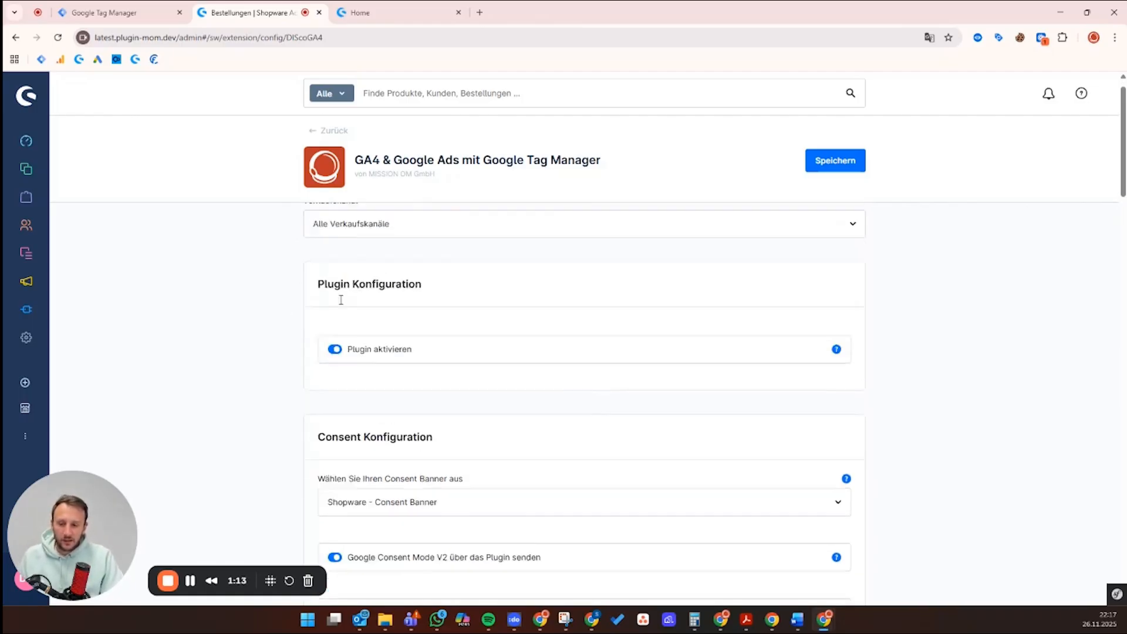
pyautogui.scroll(-1, 338, 347)
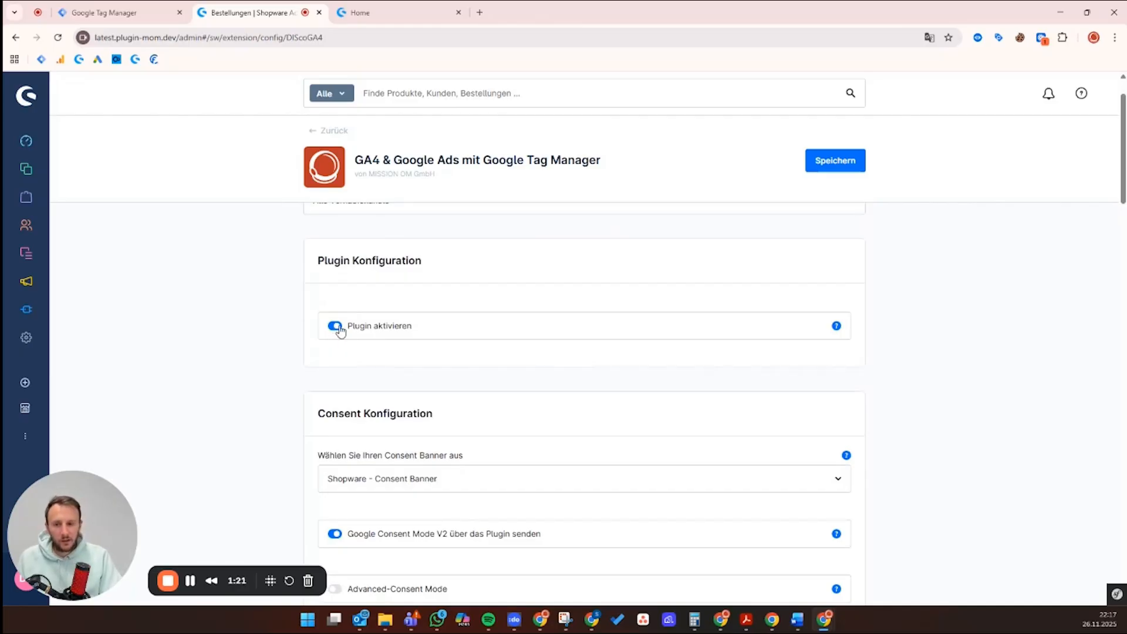
pyautogui.scroll(-1, 339, 339)
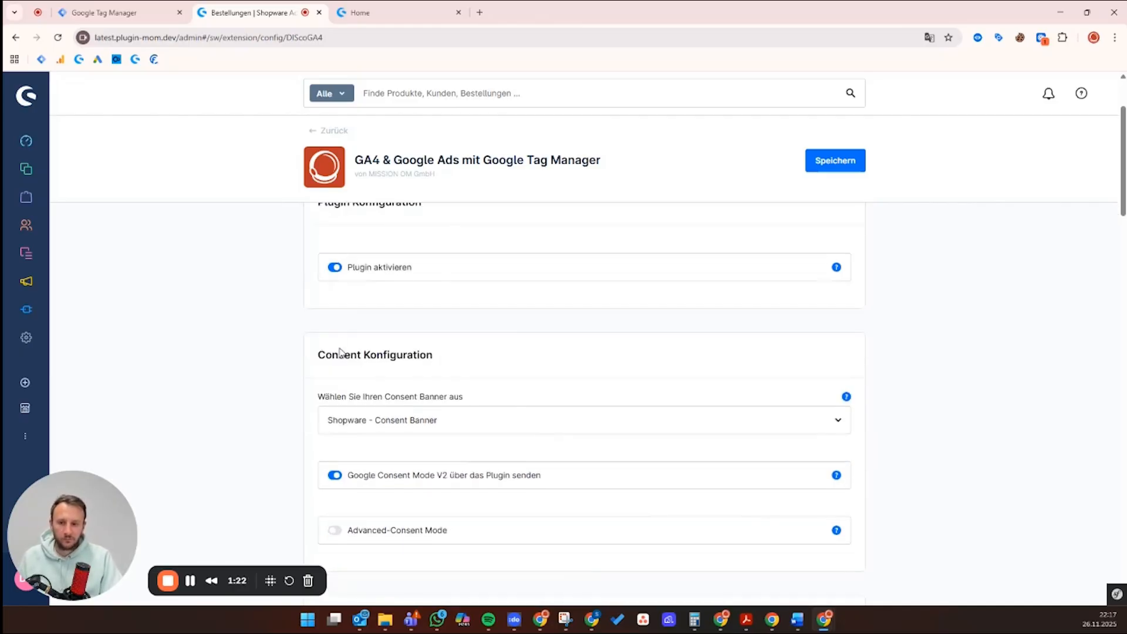
pyautogui.click(510, 424)
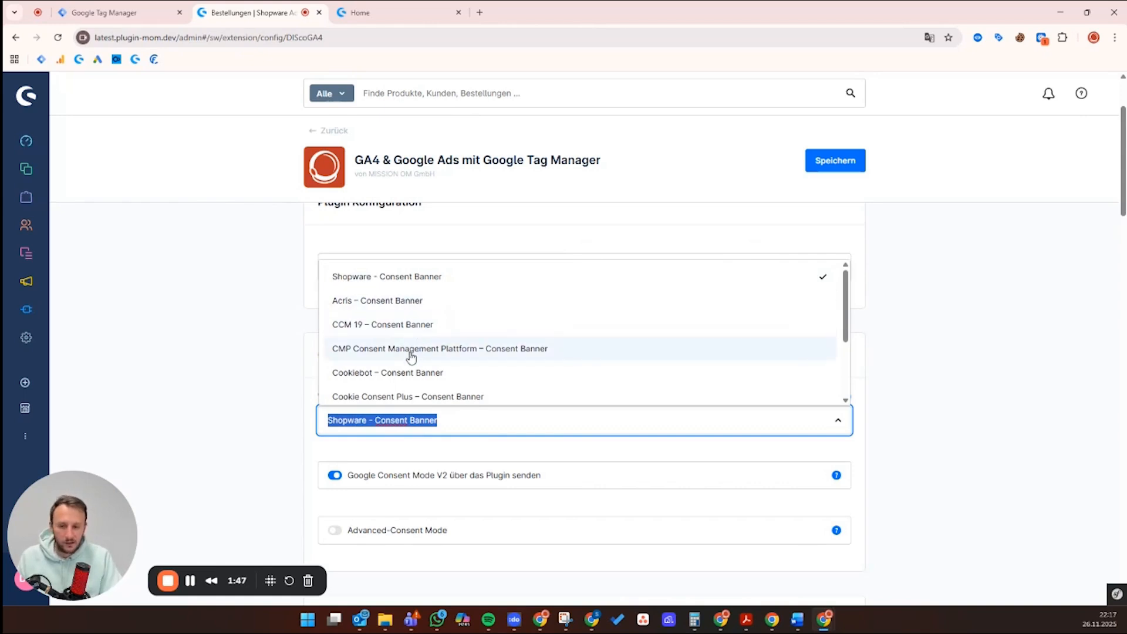
pyautogui.scroll(-1, 397, 372)
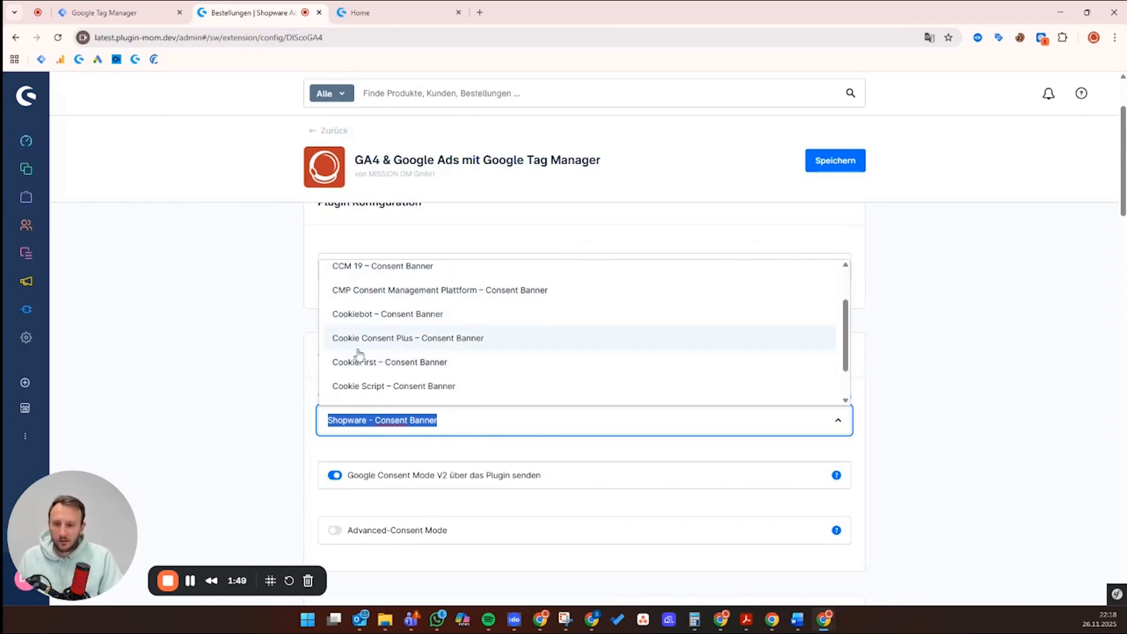
pyautogui.click(261, 413)
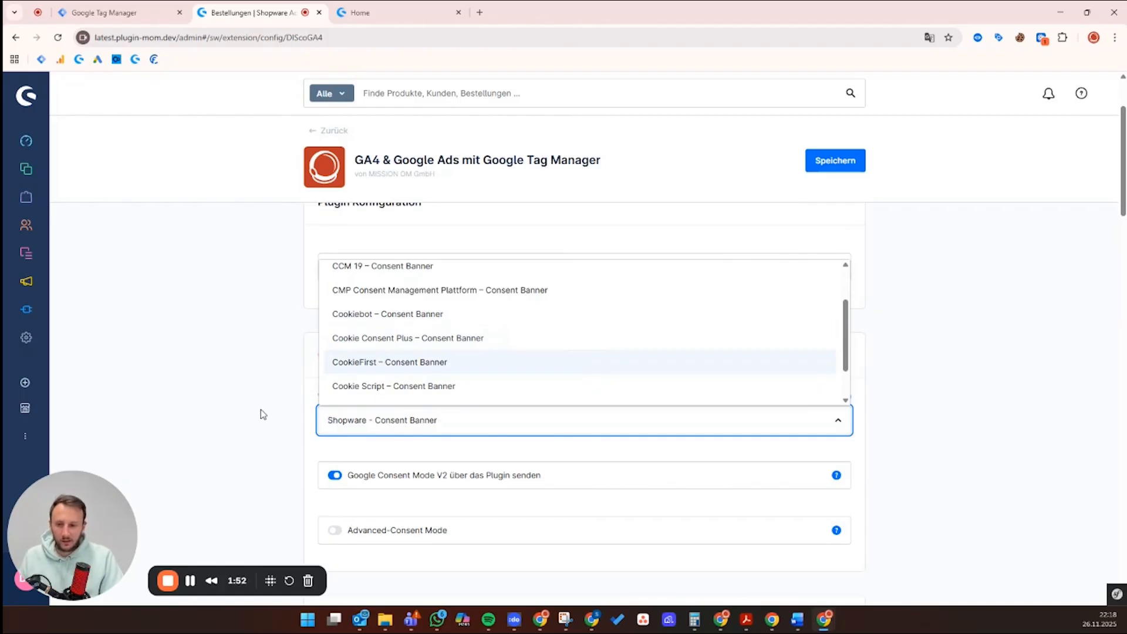
pyautogui.click(476, 417)
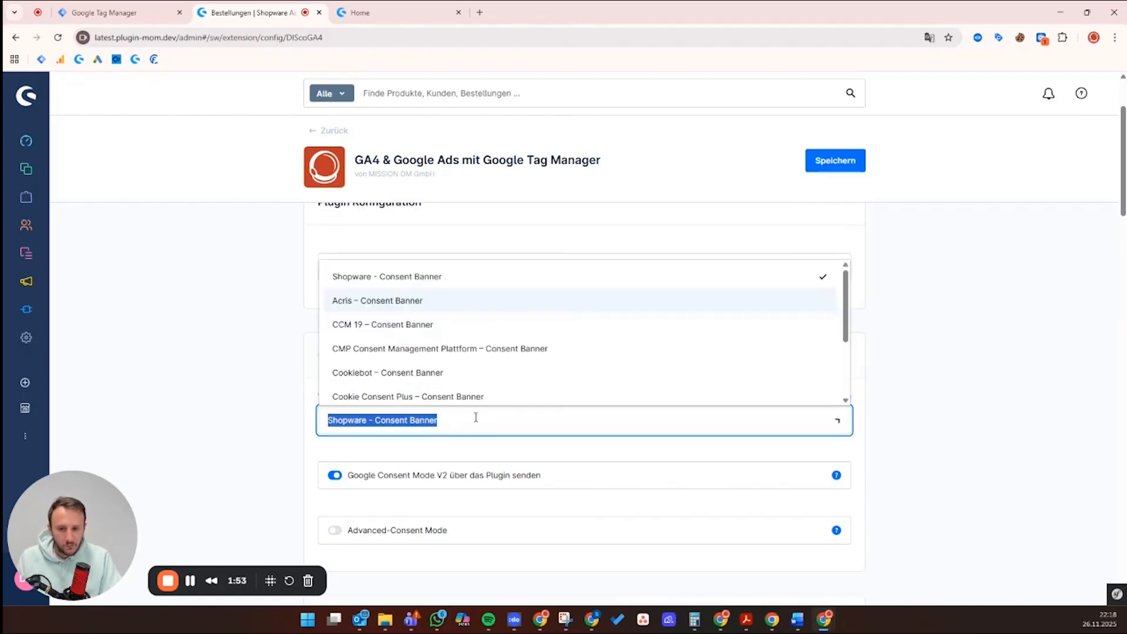
pyautogui.click(448, 278)
# Examine the Google Consent Mode V2 and Advanced-Consent Mode options and the Google Tag Manager container ID.
pyautogui.scroll(-2, 360, 385)
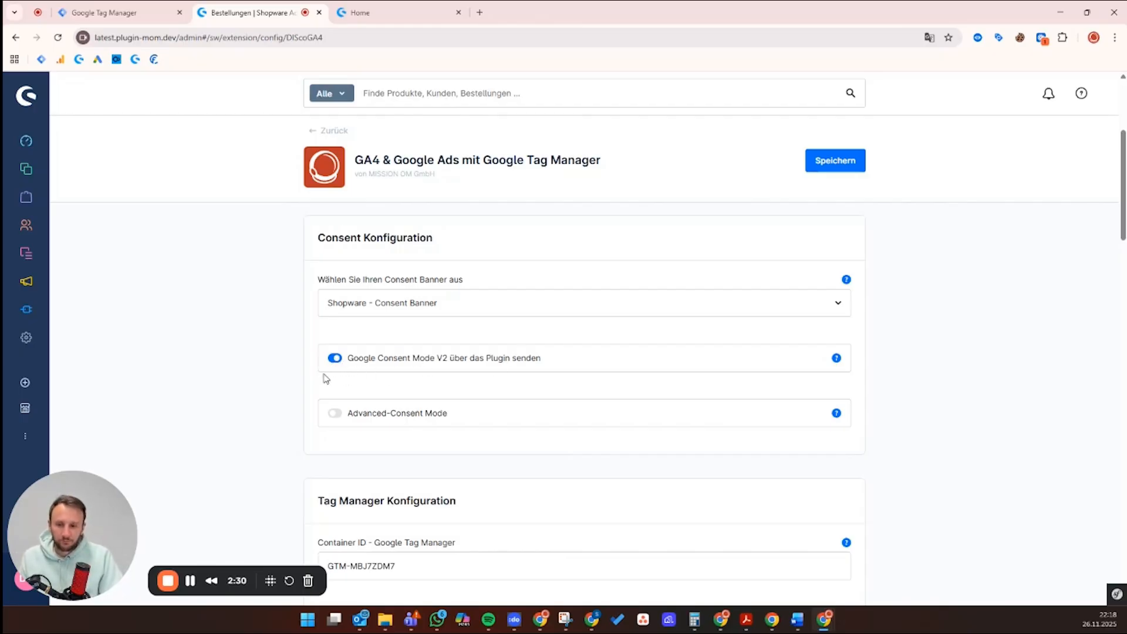
pyautogui.scroll(-1, 332, 375)
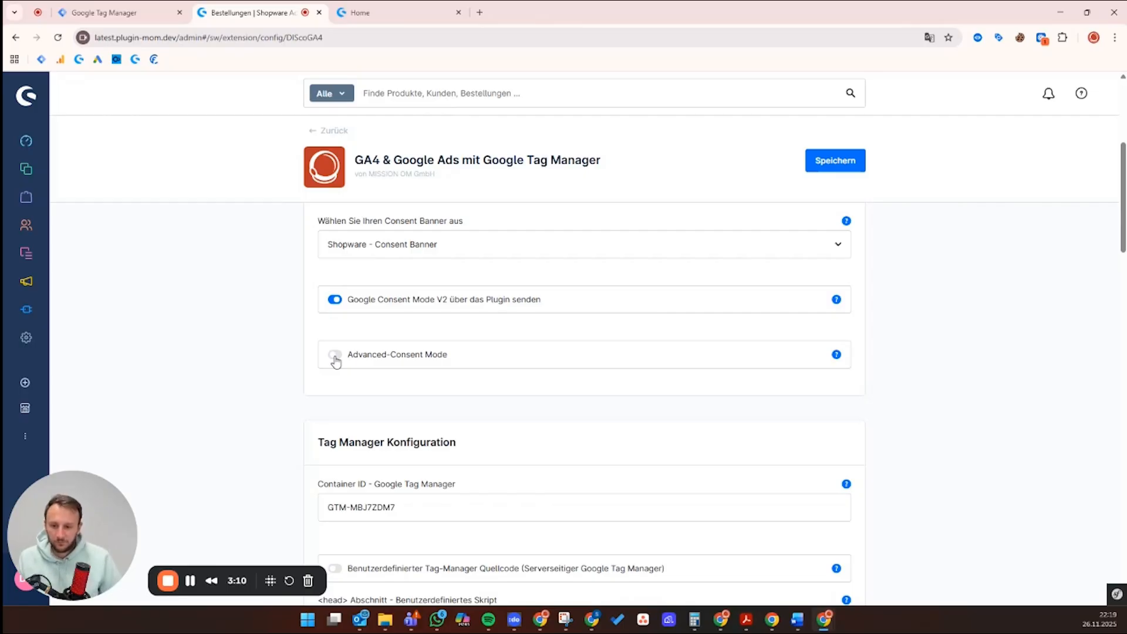
pyautogui.scroll(-4, 502, 326)
pyautogui.scroll(1, 492, 340)
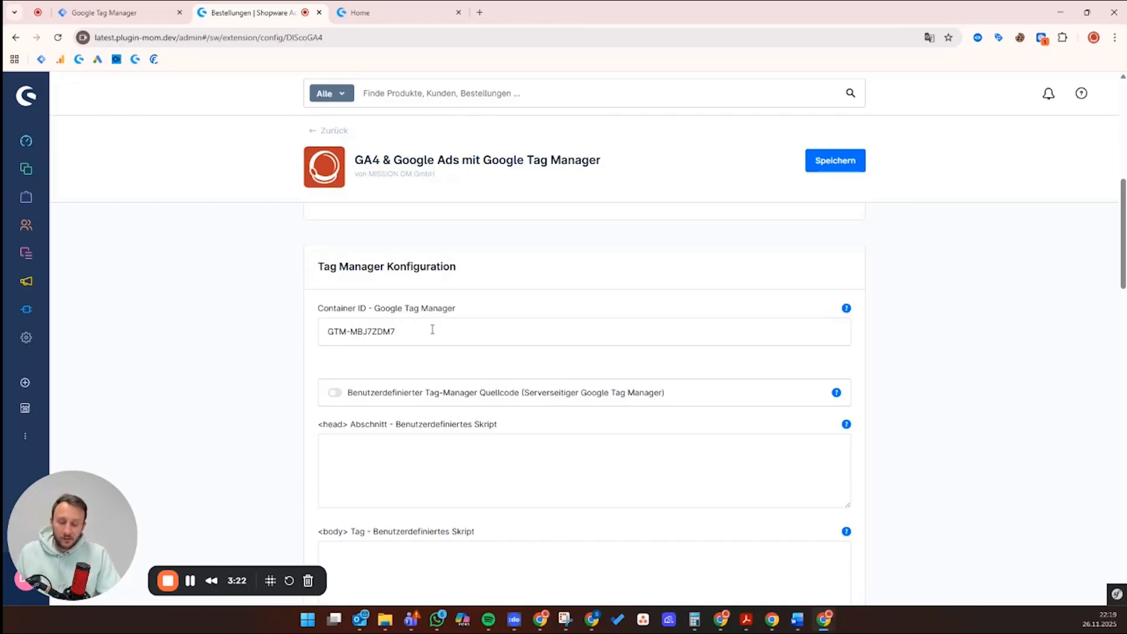
pyautogui.moveTo(407, 331); pyautogui.dragTo(317, 332)
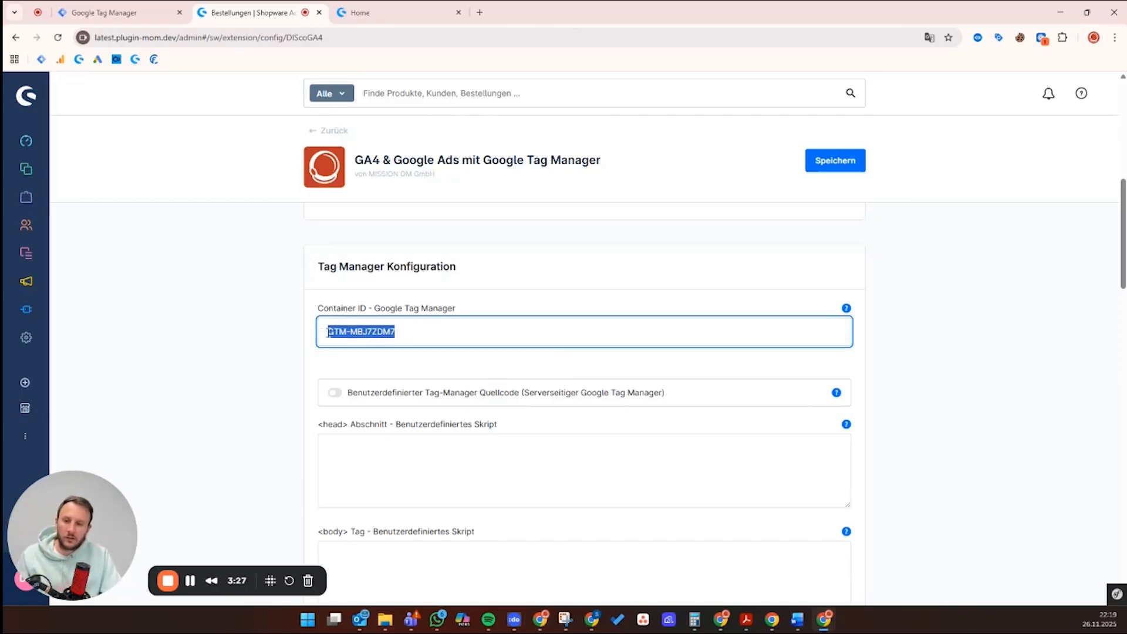
pyautogui.moveTo(328, 333); pyautogui.dragTo(419, 337)
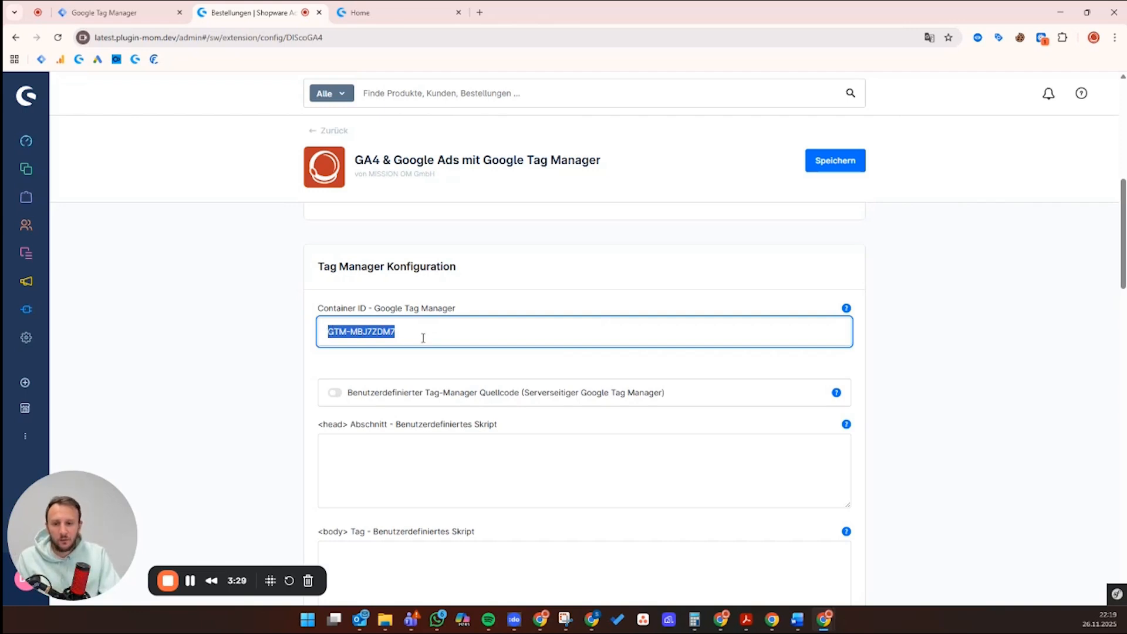
pyautogui.click(327, 333)
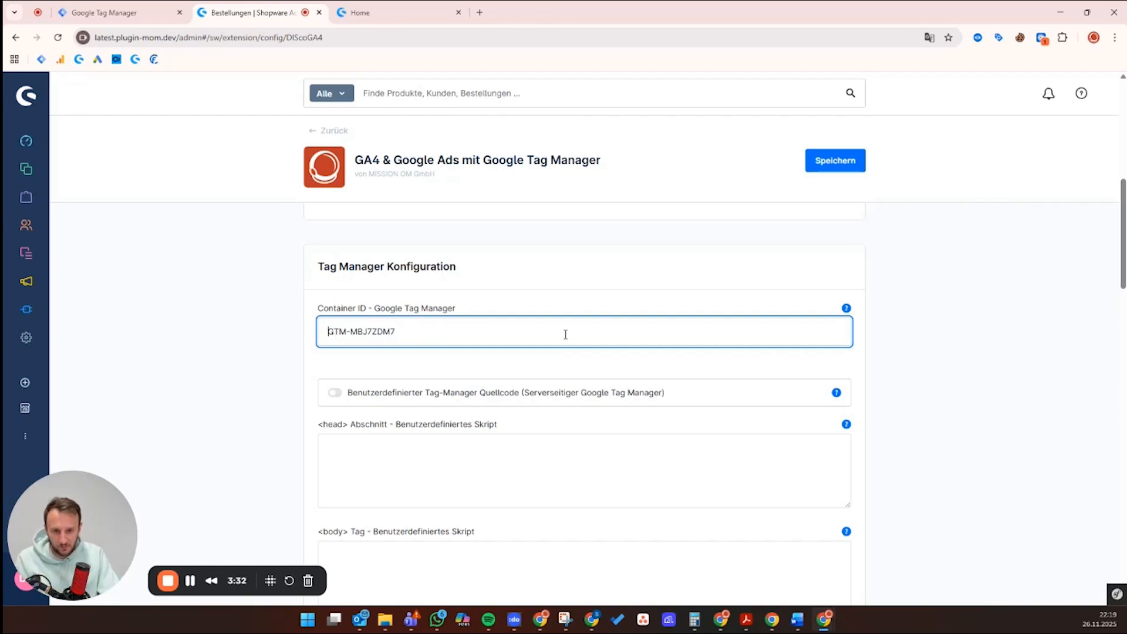
pyautogui.moveTo(465, 333); pyautogui.dragTo(312, 336)
pyautogui.scroll(-1, 327, 365)
pyautogui.scroll(1, 341, 363)
pyautogui.scroll(-1, 346, 361)
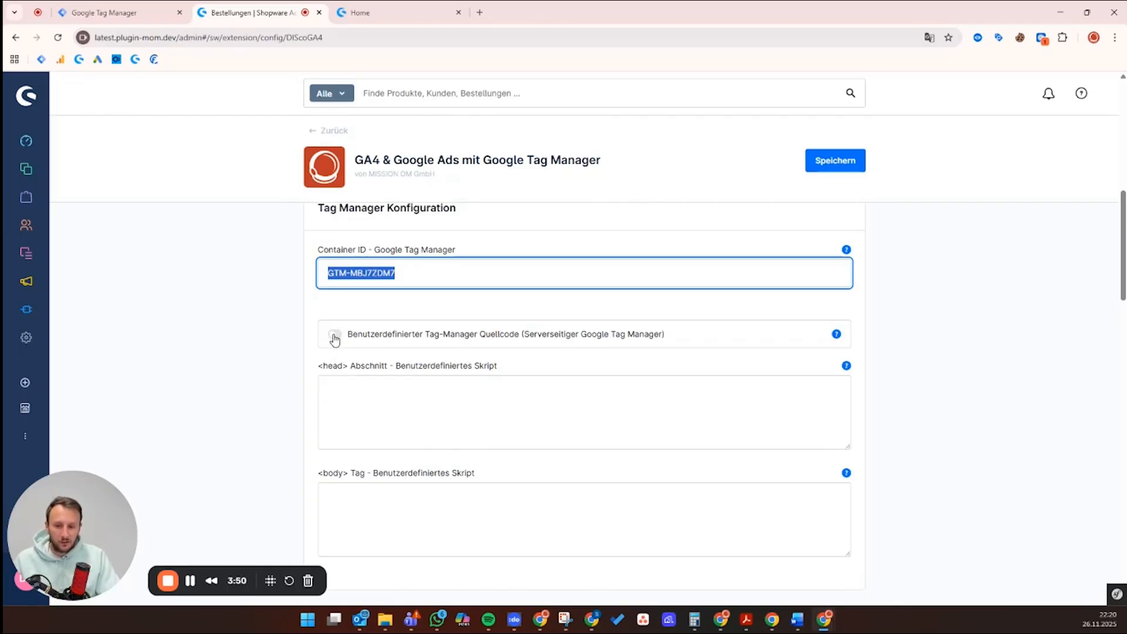
# Switch the custom Tag Manager source code option on and off again, and inspect the container ID and head script fields.
pyautogui.click(335, 338)
pyautogui.click(332, 338)
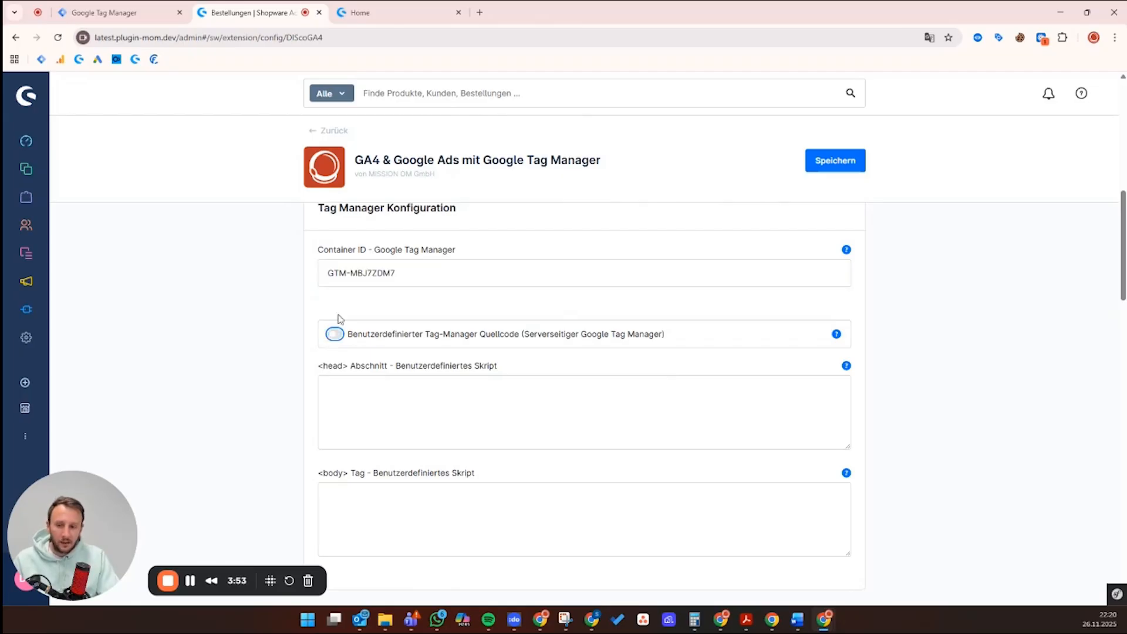
pyautogui.moveTo(329, 274); pyautogui.dragTo(306, 269)
pyautogui.click(399, 274)
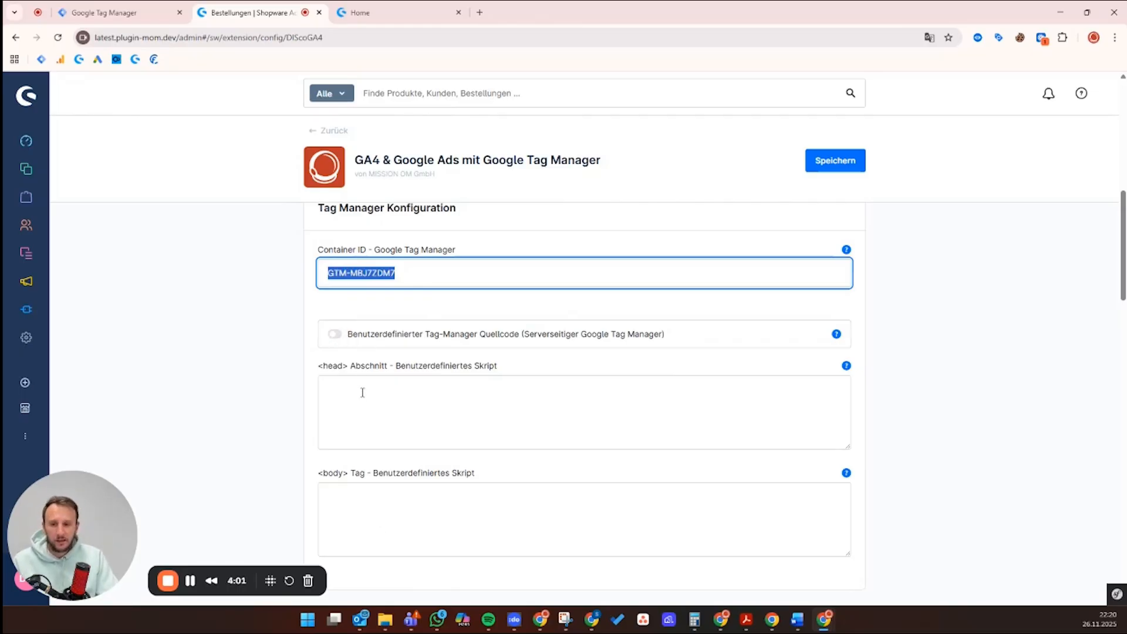
pyautogui.click(342, 389)
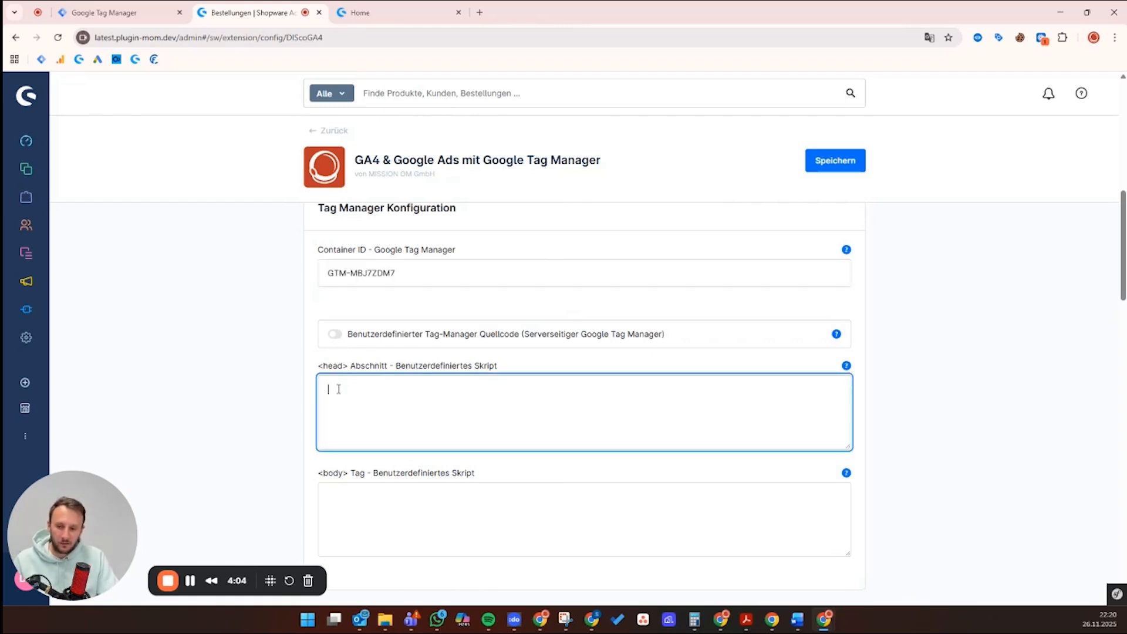
pyautogui.scroll(-1, 364, 407)
pyautogui.scroll(2, 368, 420)
pyautogui.scroll(-1, 373, 432)
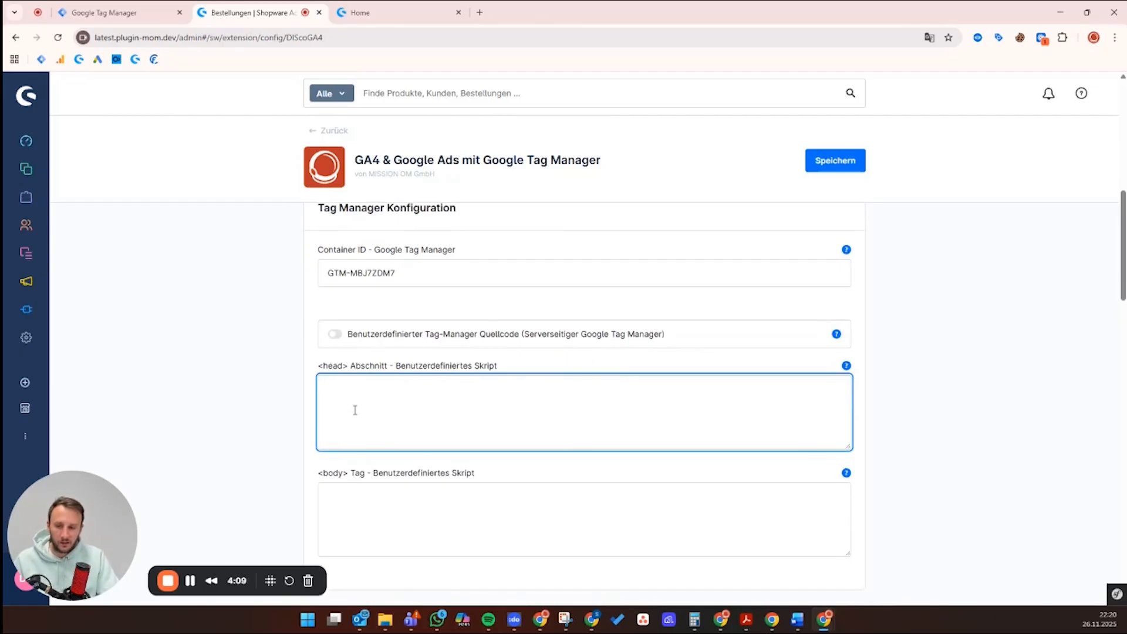
# Examine the GA4 Konfiguration, including the Enhanced E-Commerce Tracking value, and the list of marketing channels.
pyautogui.scroll(-5, 358, 401)
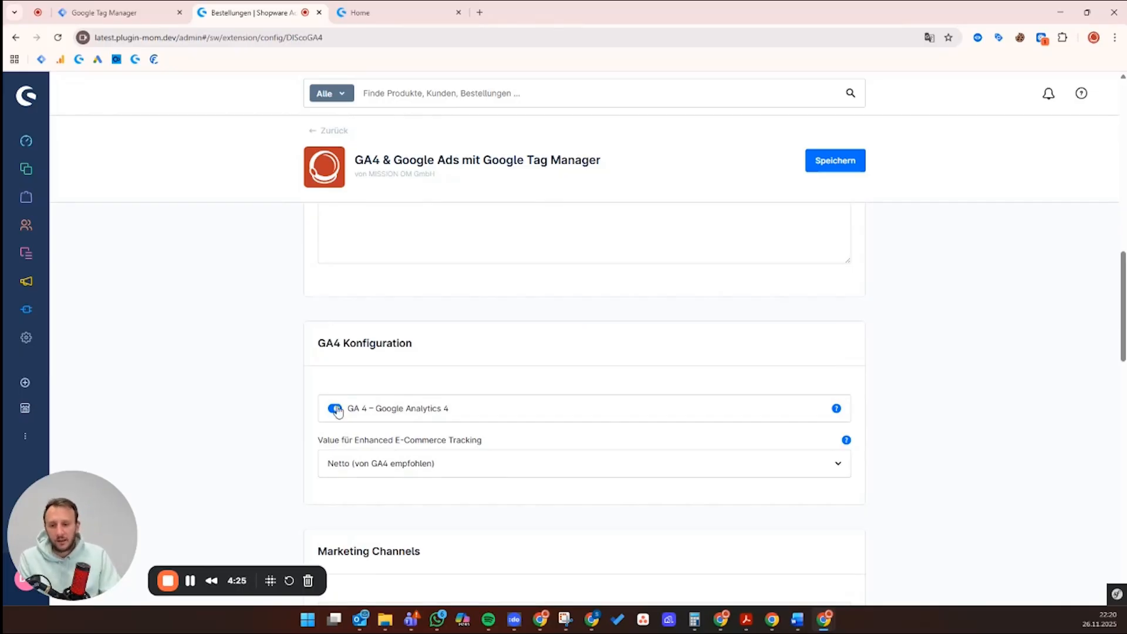
pyautogui.scroll(-1, 355, 459)
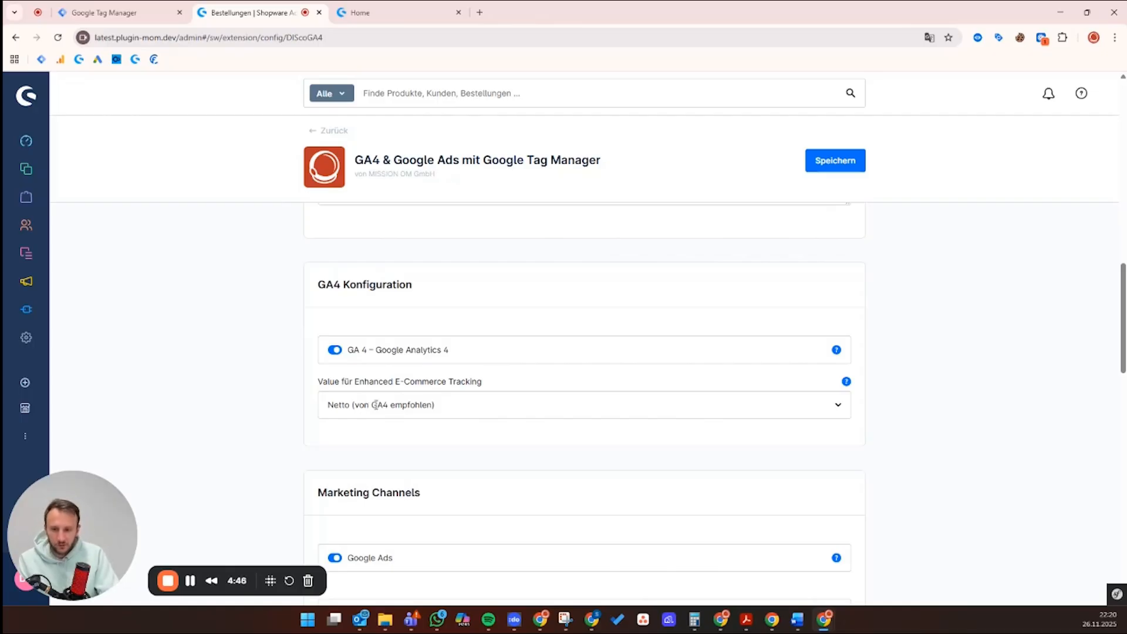
pyautogui.scroll(-2, 380, 405)
pyautogui.scroll(-1, 370, 400)
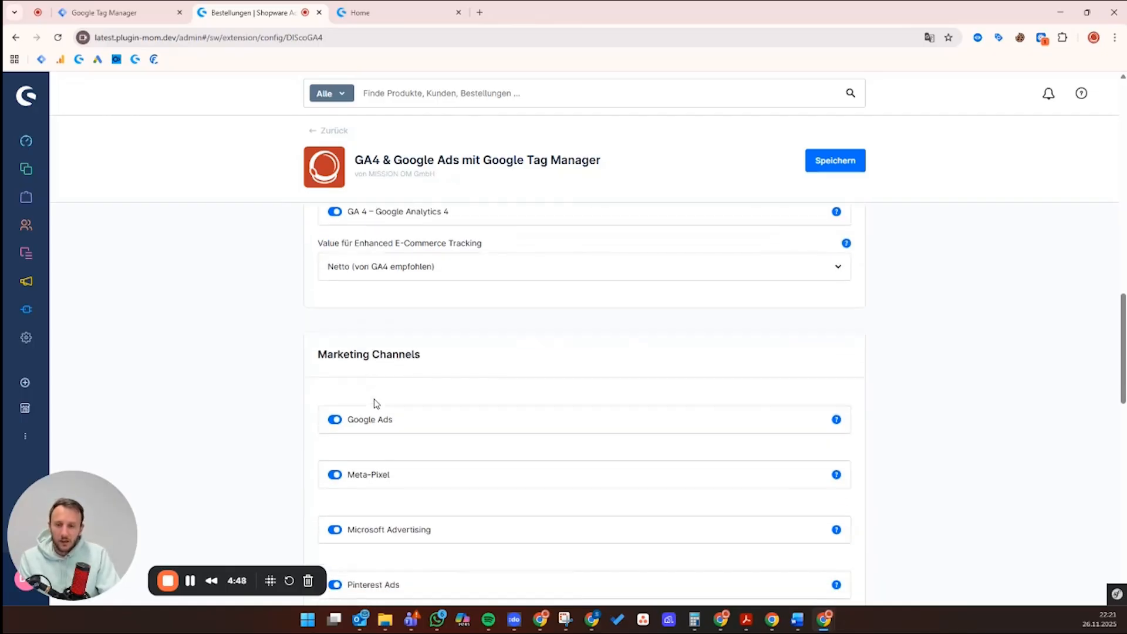
pyautogui.scroll(-2, 376, 404)
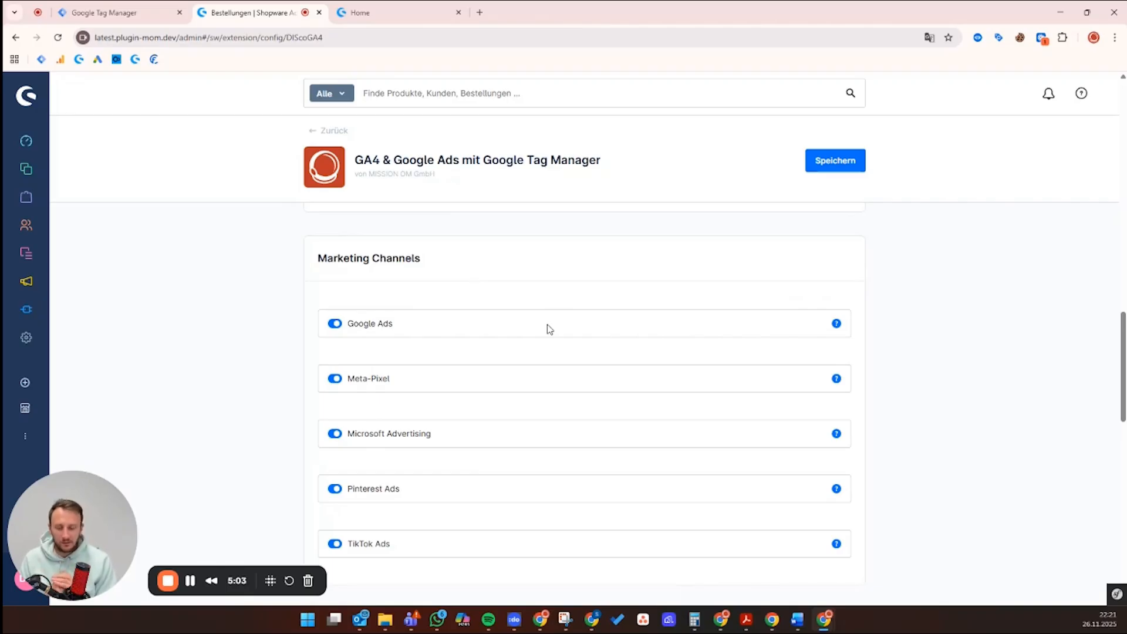
pyautogui.scroll(-3, 365, 398)
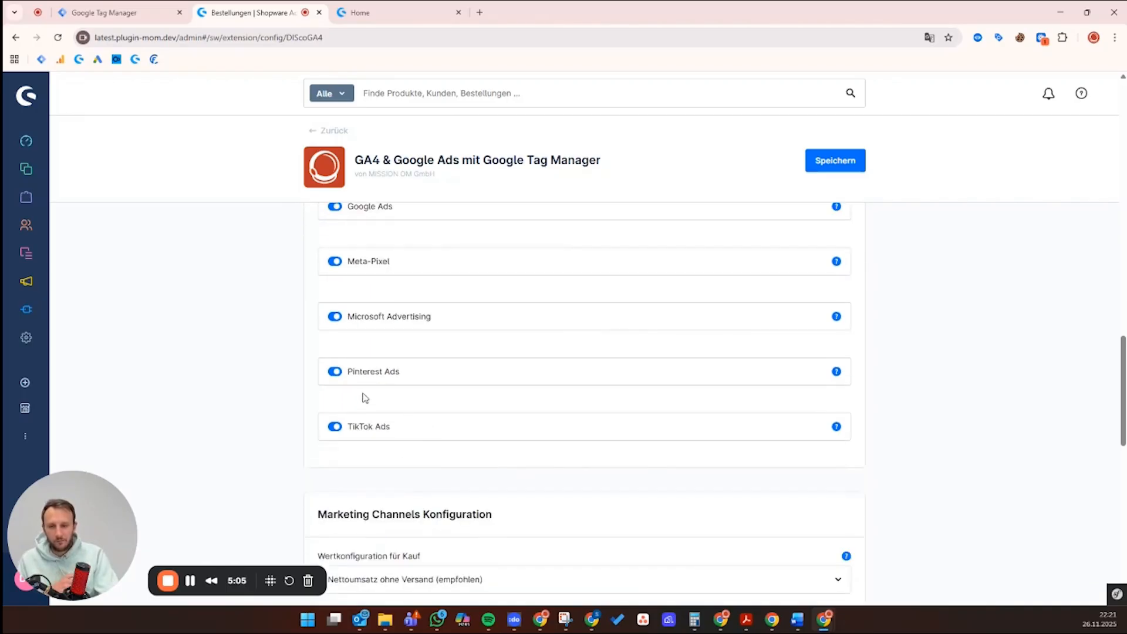
# Set the purchase value configuration for the marketing channels to Nettoumsatz ohne Versand (empfohlen).
pyautogui.scroll(2, 364, 394)
pyautogui.scroll(-3, 360, 397)
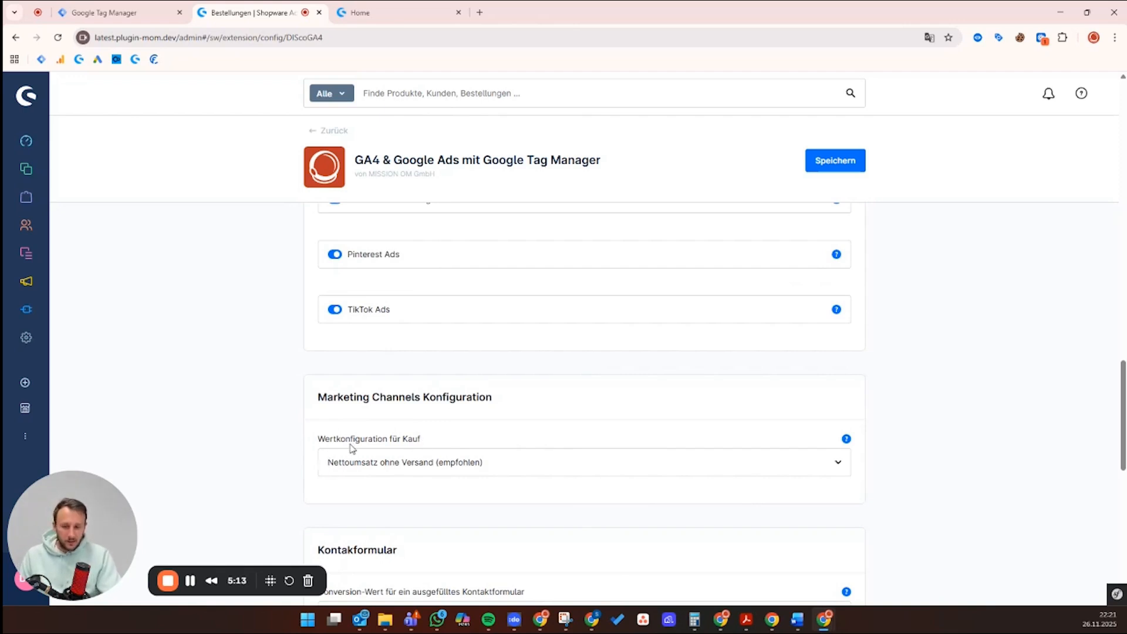
pyautogui.click(438, 464)
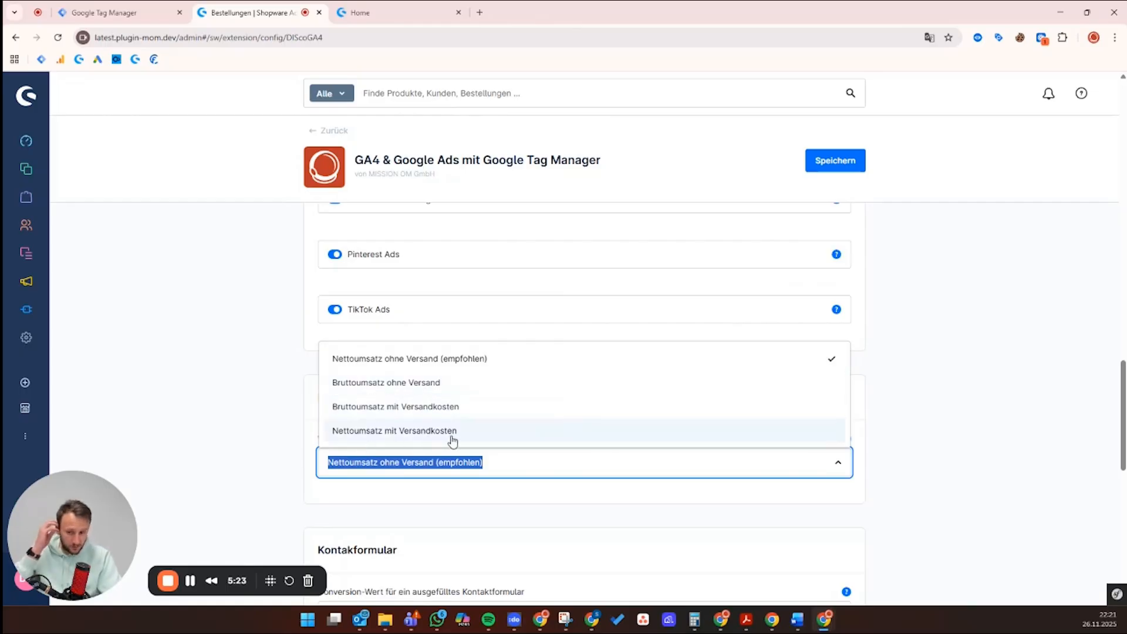
pyautogui.click(415, 365)
# Set the conversion value for a completed contact form to 20.
pyautogui.scroll(-3, 433, 456)
pyautogui.scroll(-1, 431, 420)
pyautogui.moveTo(354, 385); pyautogui.dragTo(313, 389)
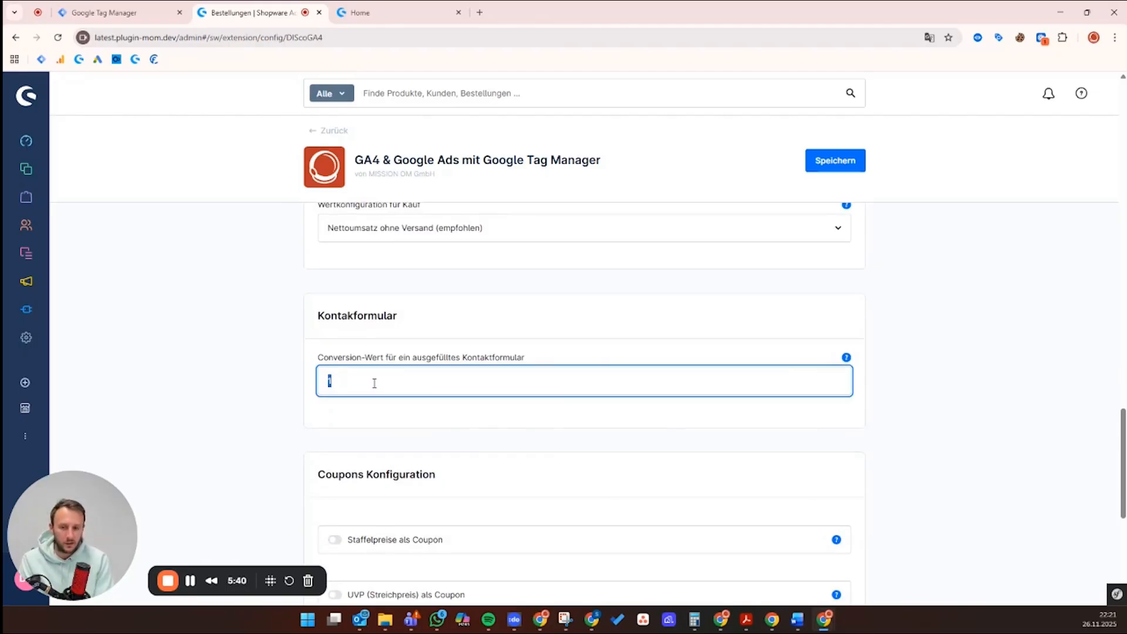
pyautogui.write('20')
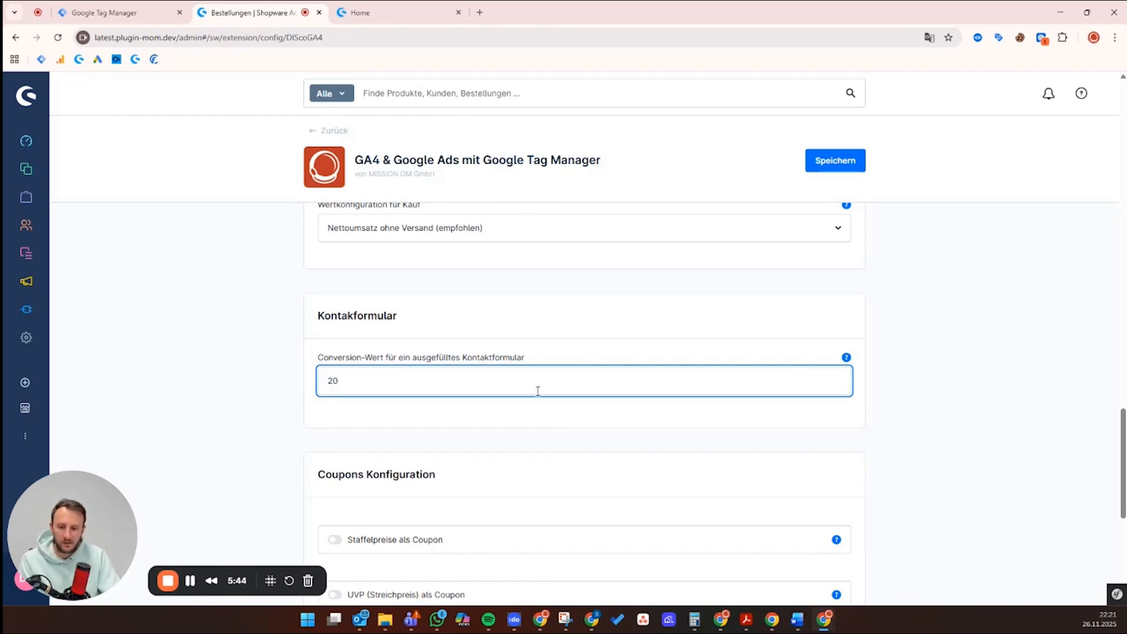
# Examine the coupon options, the UTM Parameter Tracking setting and the Google tag URL field under Tag Manager Umgebung.
pyautogui.scroll(-1, 489, 408)
pyautogui.scroll(-1, 478, 409)
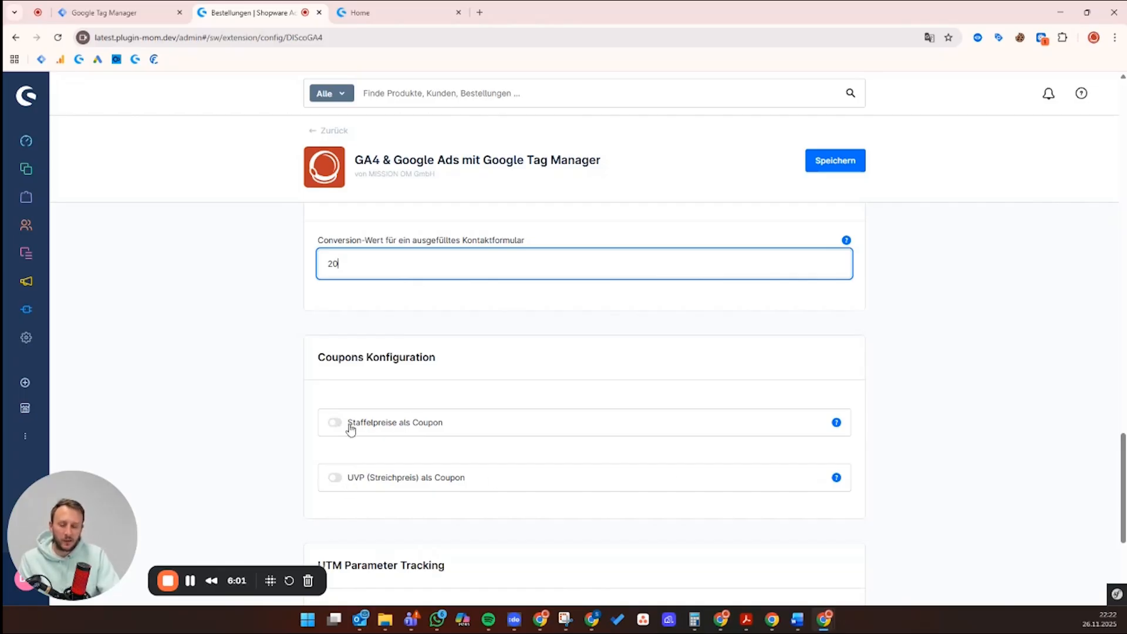
pyautogui.scroll(-2, 405, 438)
pyautogui.scroll(-2, 426, 436)
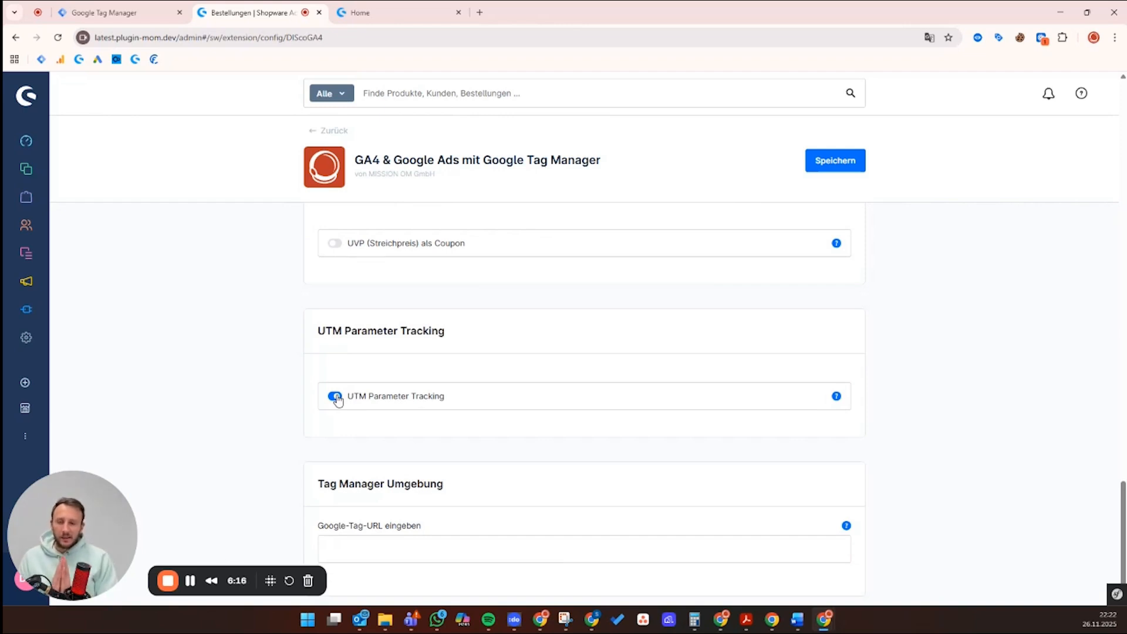
pyautogui.moveTo(23, 199)
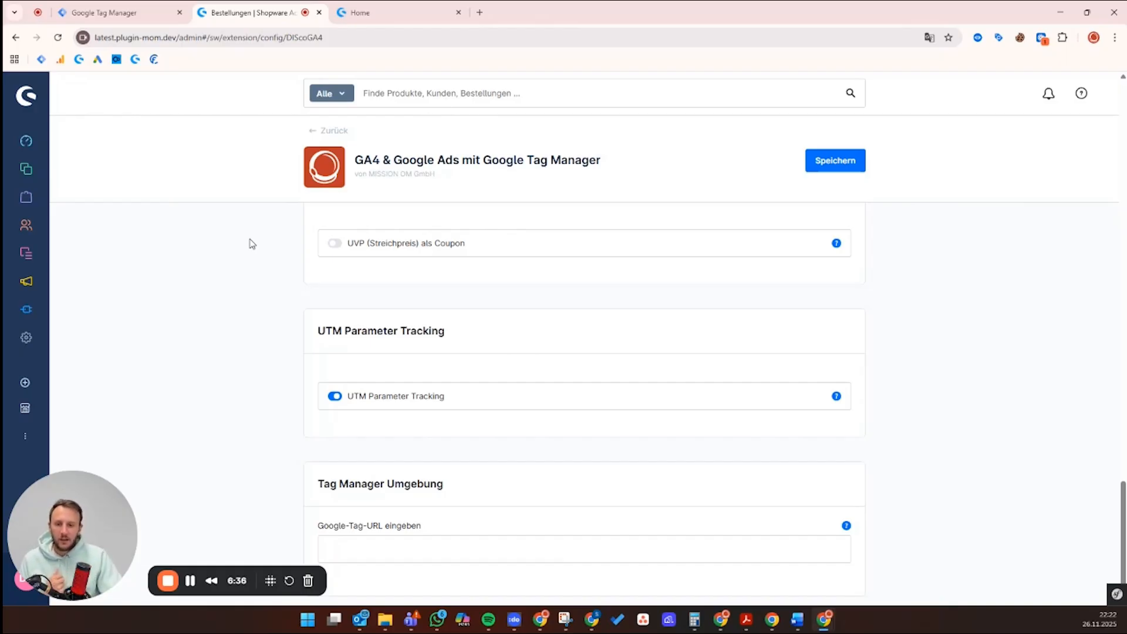
pyautogui.scroll(-1, 443, 398)
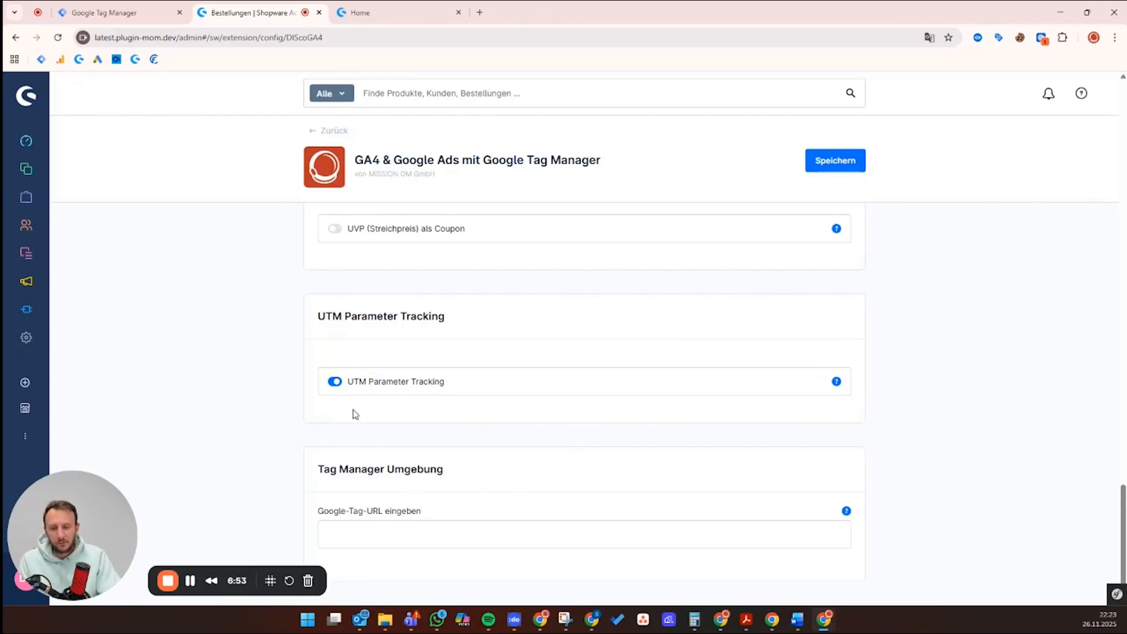
# Save the extension configuration and open the list of all orders.
pyautogui.click(841, 164)
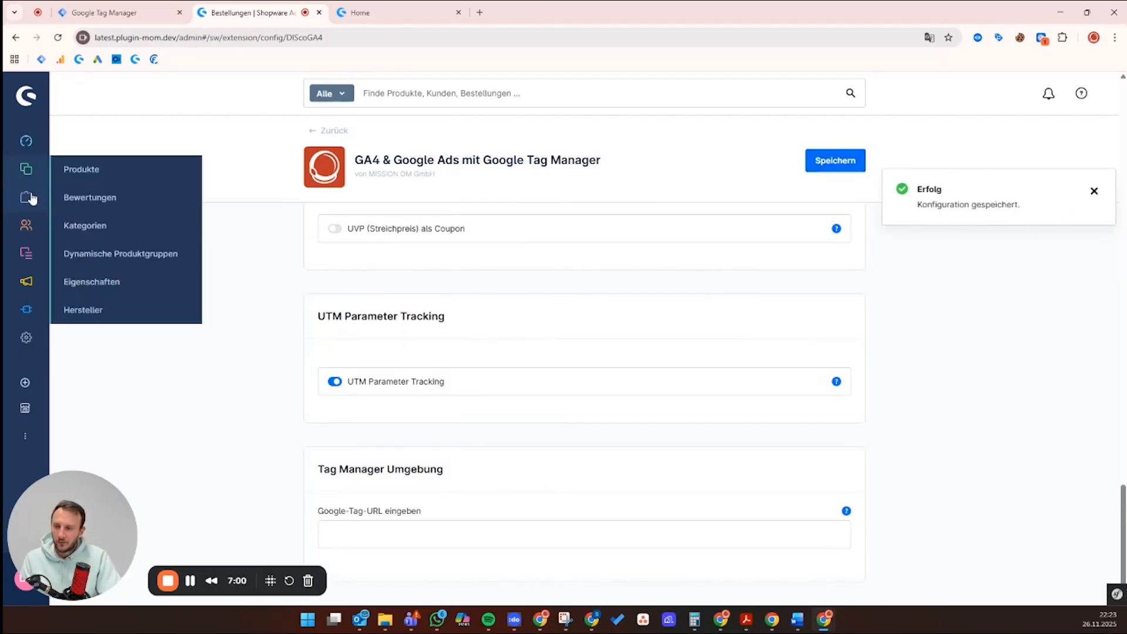
pyautogui.click(88, 197)
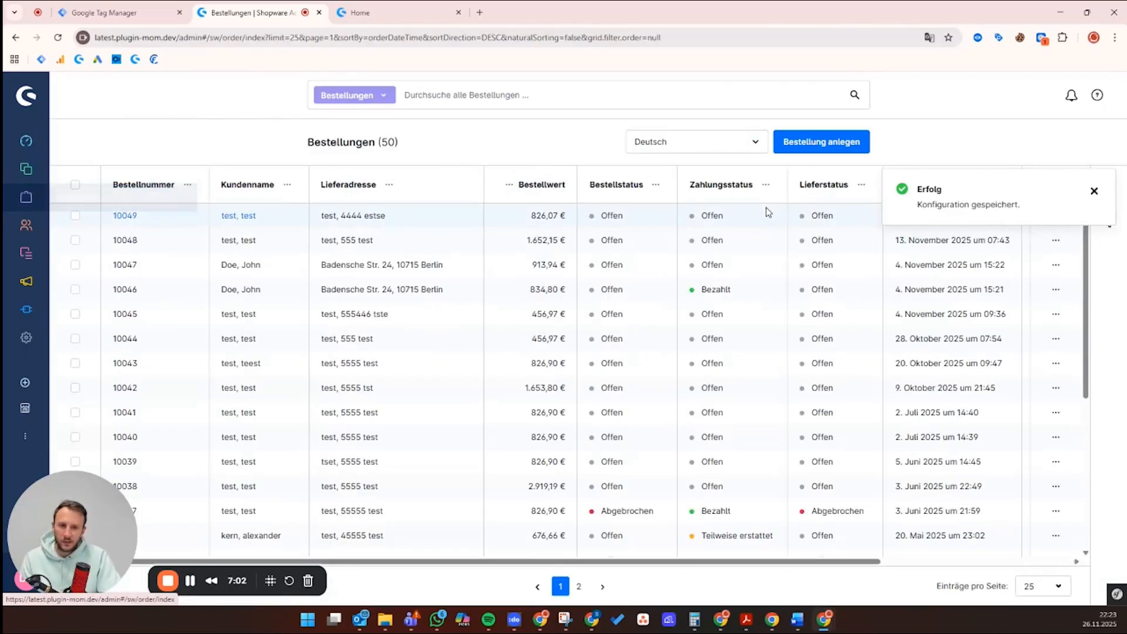
pyautogui.click(1095, 191)
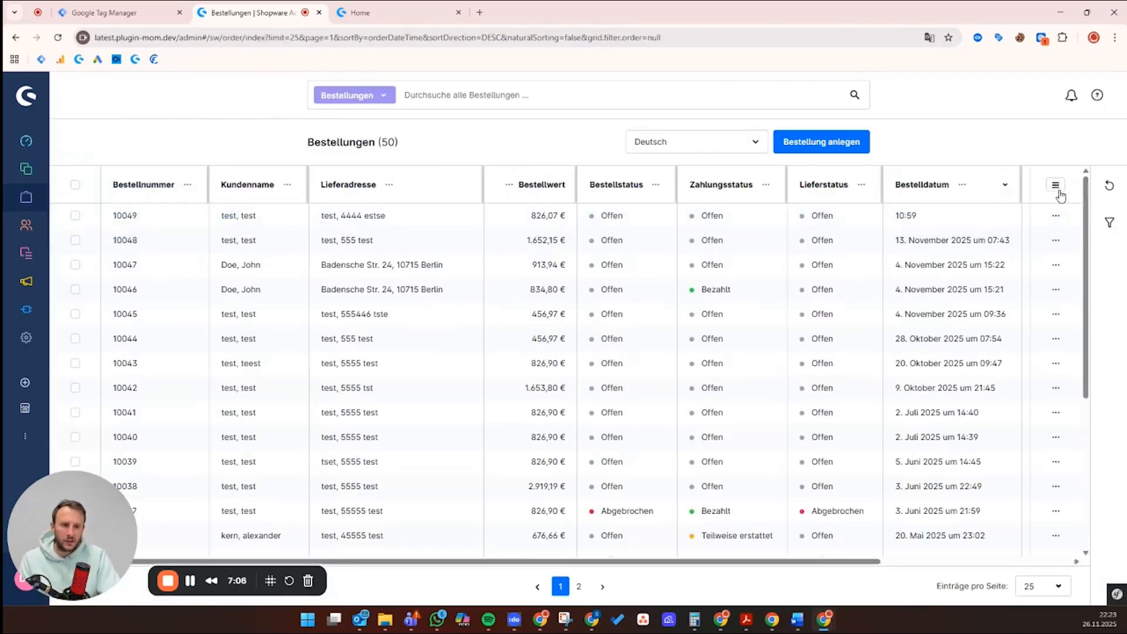
# Check the order list's column settings for the Affiliate-Code and Kampagnen-Code columns.
pyautogui.click(1056, 187)
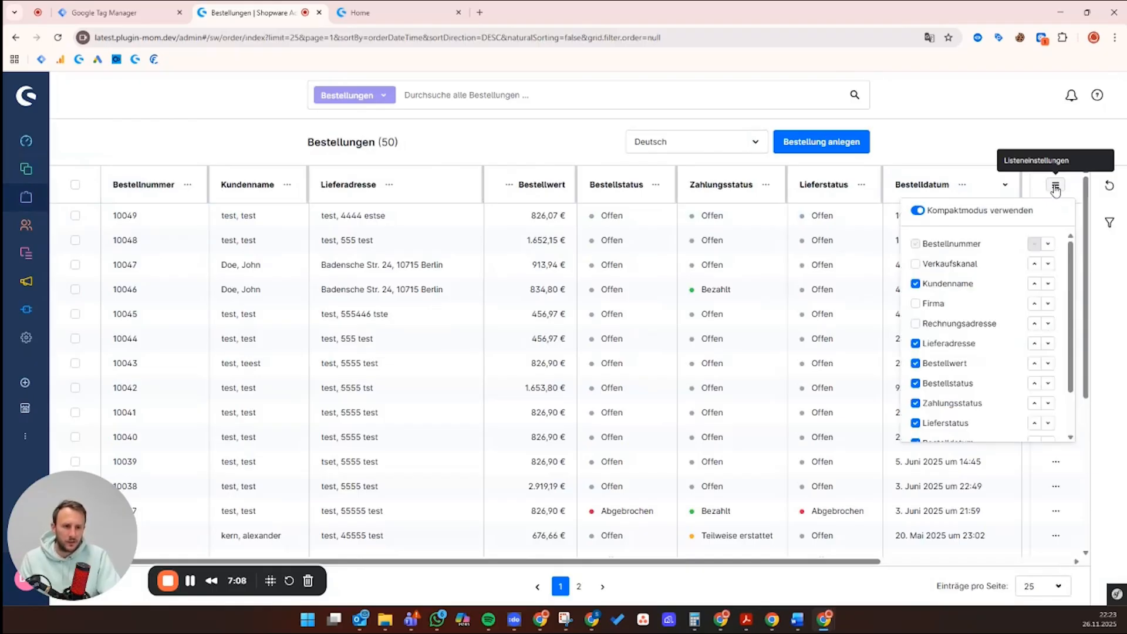
pyautogui.scroll(-2, 968, 305)
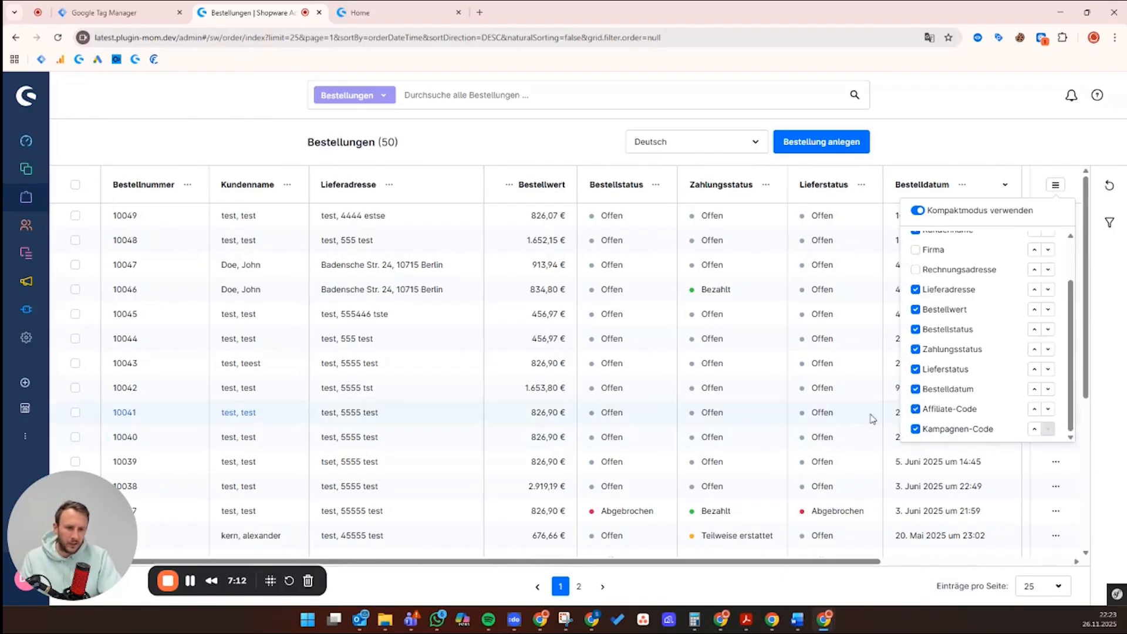
pyautogui.hscroll(5, 869, 414)
pyautogui.scroll(-3, 873, 297)
pyautogui.scroll(3, 822, 499)
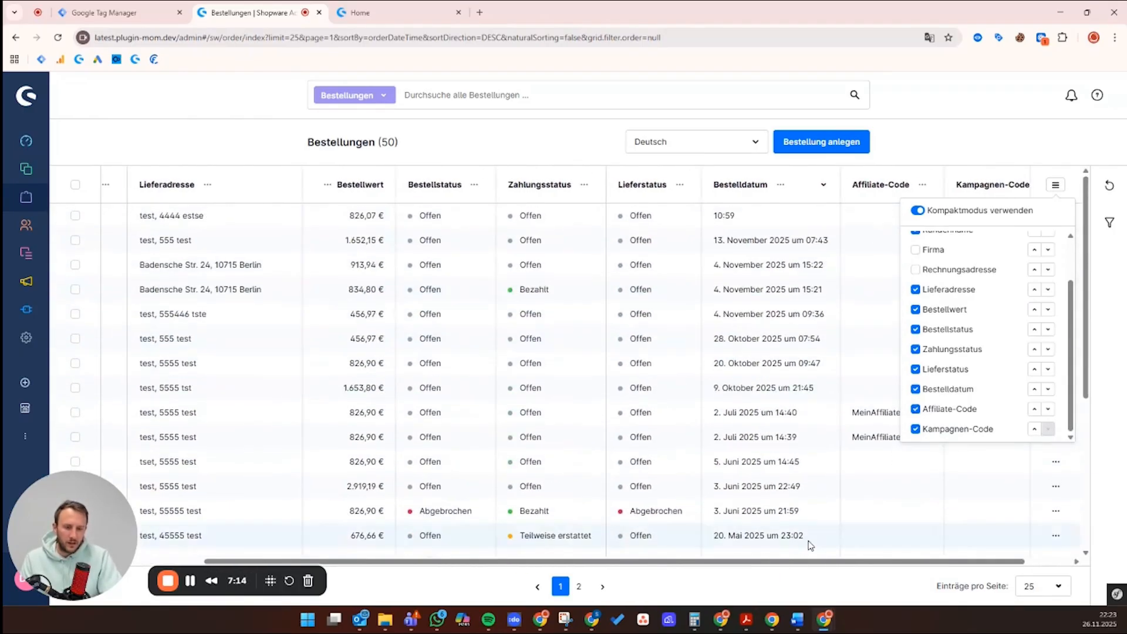
pyautogui.hscroll(2, 820, 561)
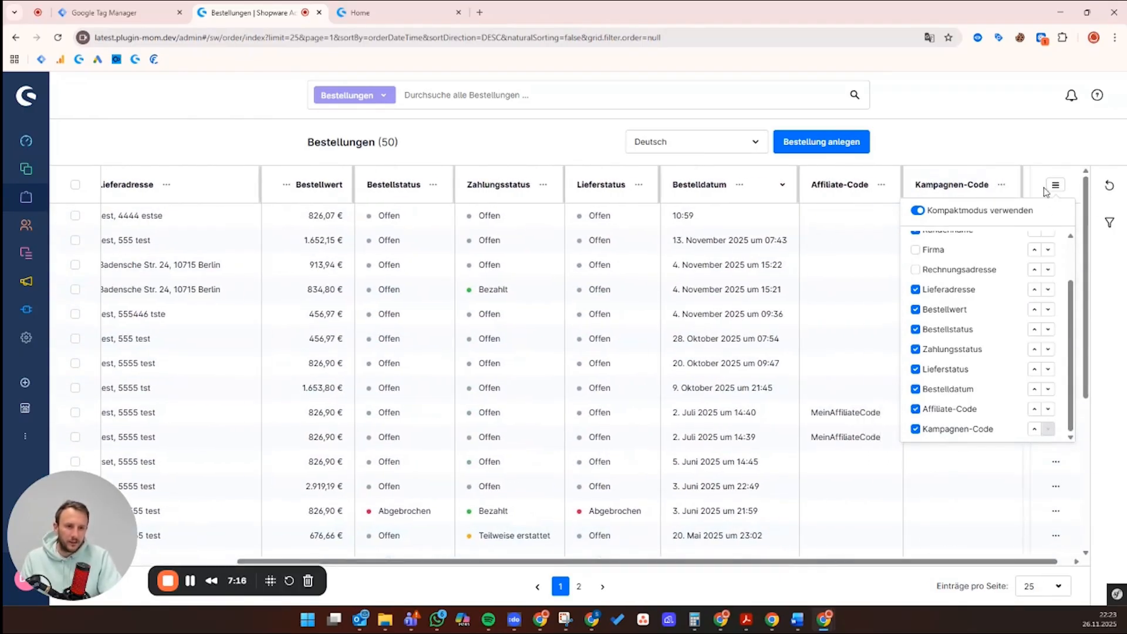
# Examine the Affiliate-Code and Kampagnen-Code entries of the two orders from 2. Juli 2025.
pyautogui.click(872, 312)
pyautogui.scroll(-3, 839, 329)
pyautogui.moveTo(812, 298); pyautogui.dragTo(888, 300)
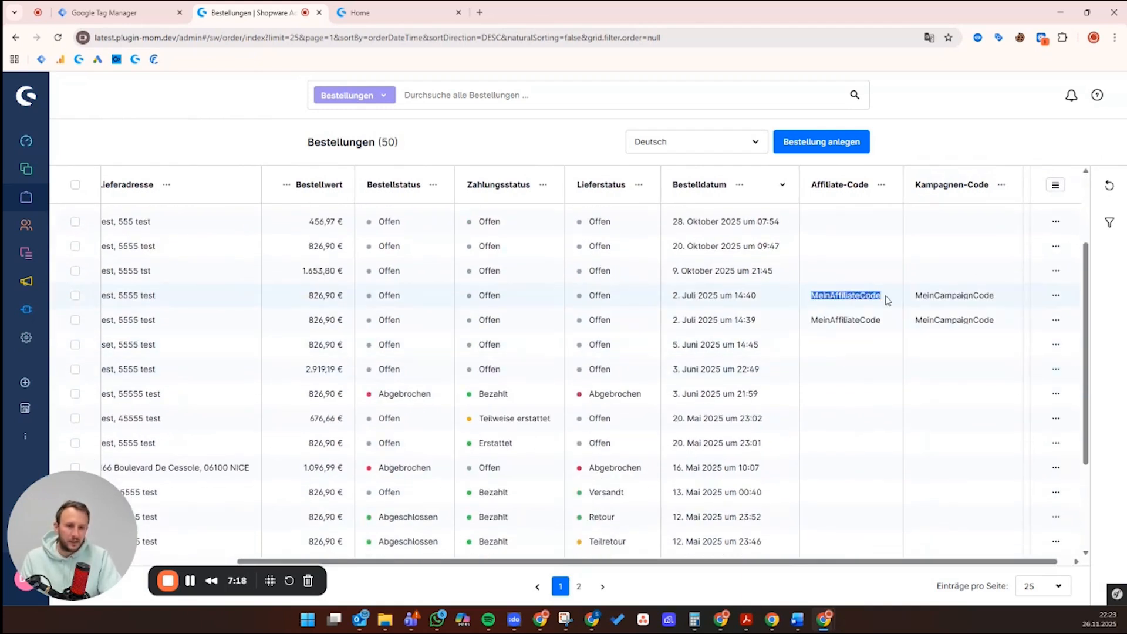
pyautogui.click(883, 299)
pyautogui.doubleClick(878, 296)
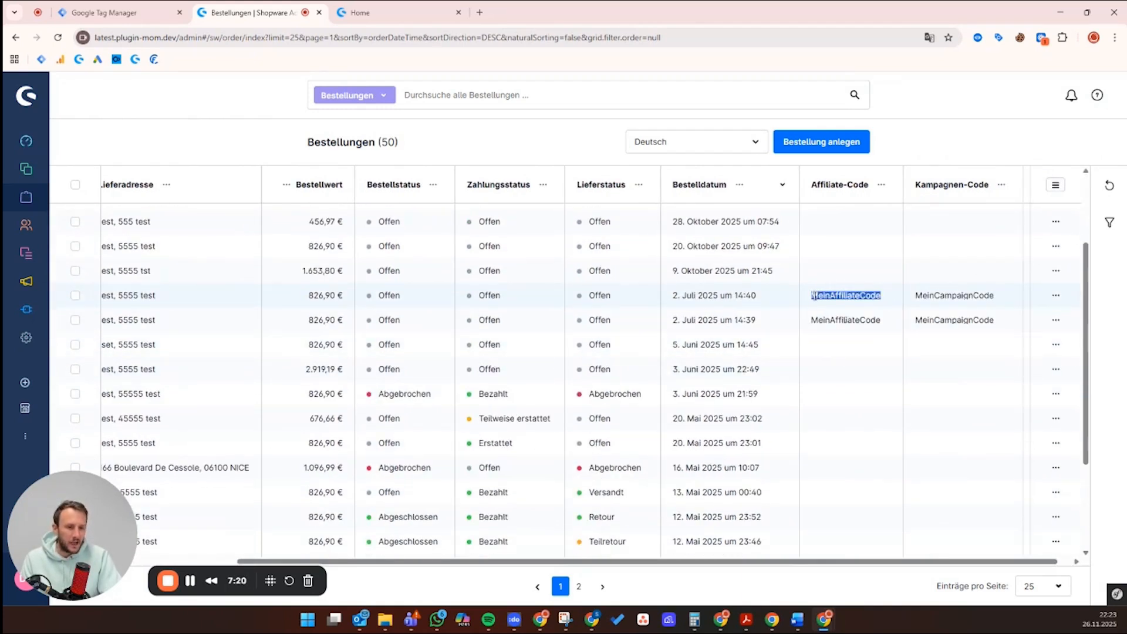
pyautogui.moveTo(916, 298); pyautogui.dragTo(996, 297)
pyautogui.moveTo(915, 321); pyautogui.dragTo(998, 320)
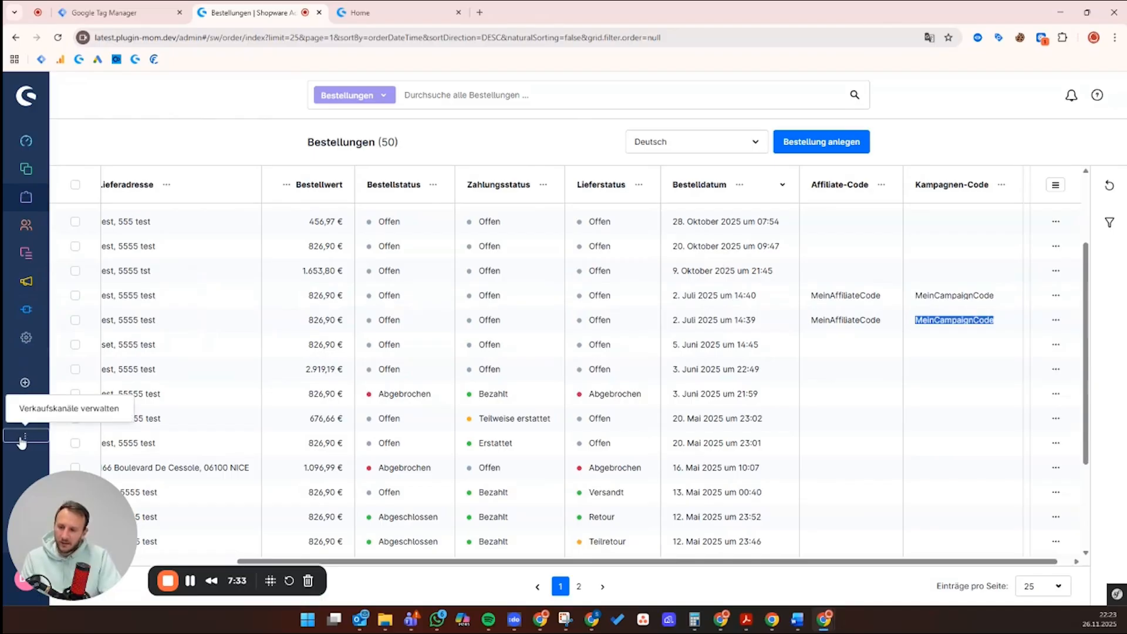
# Open the latest sales channel and check its Google Analytics integration settings under Analyse.
pyautogui.click(33, 412)
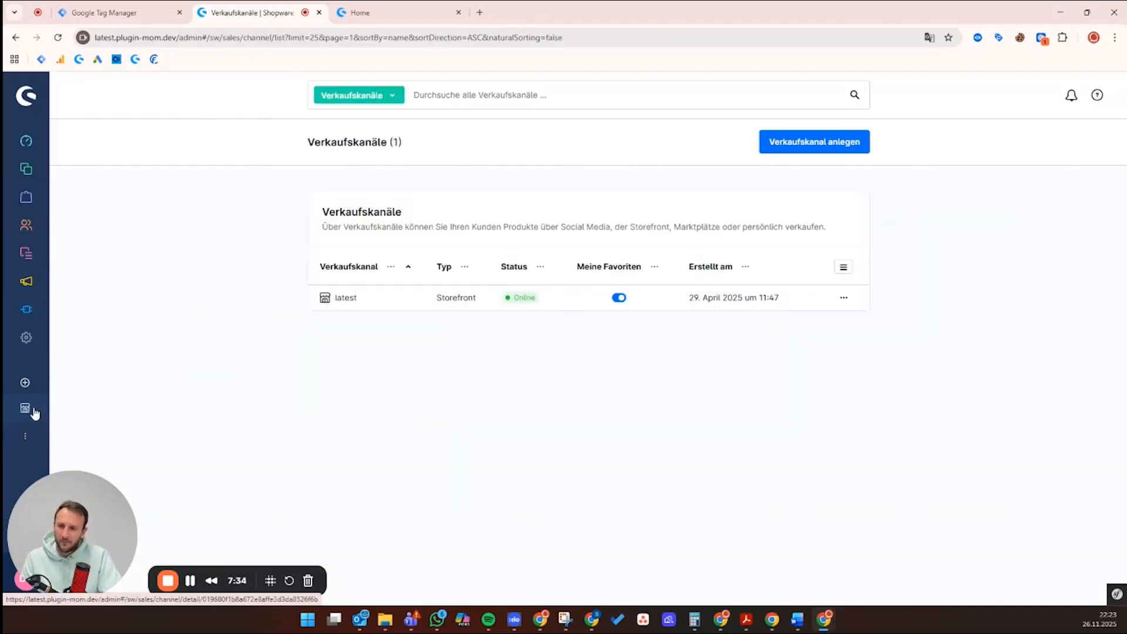
pyautogui.click(345, 298)
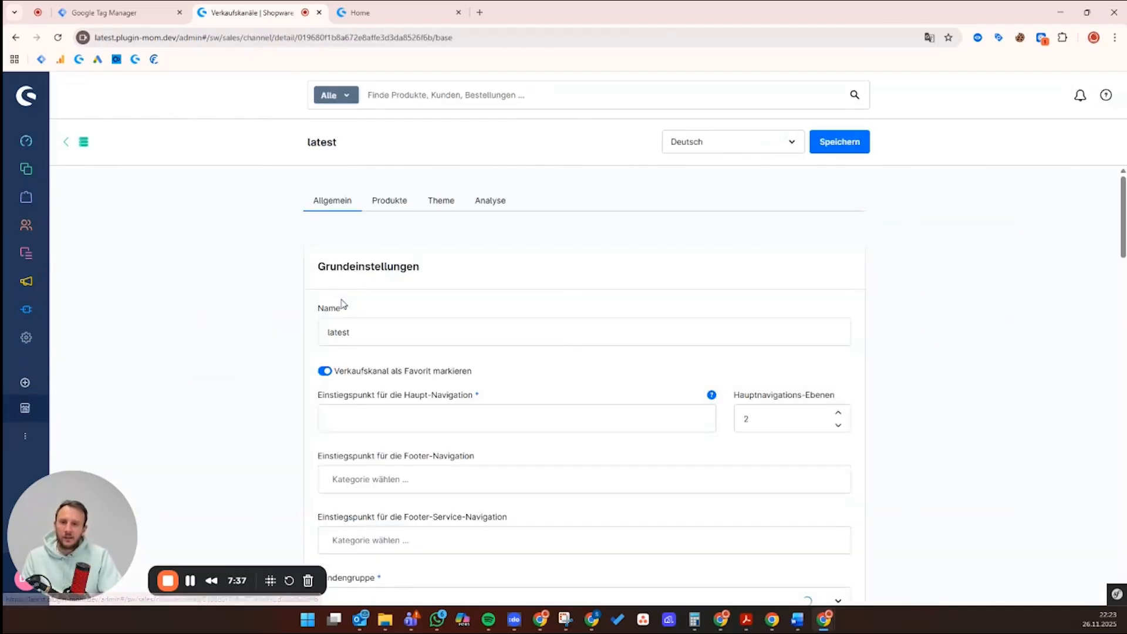
pyautogui.click(486, 207)
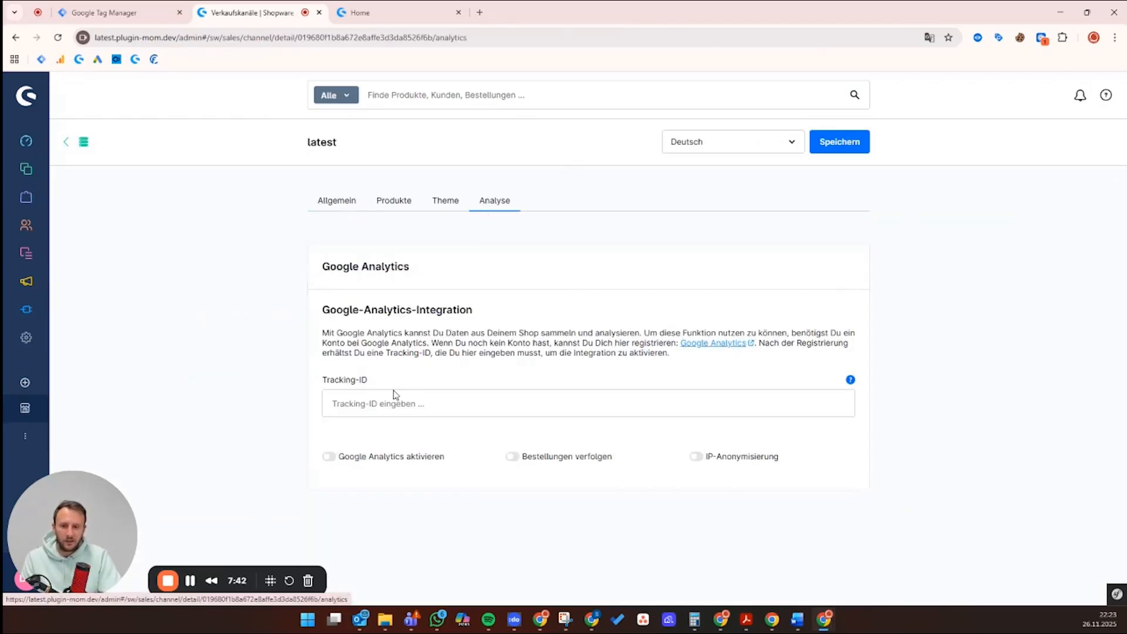
pyautogui.click(648, 437)
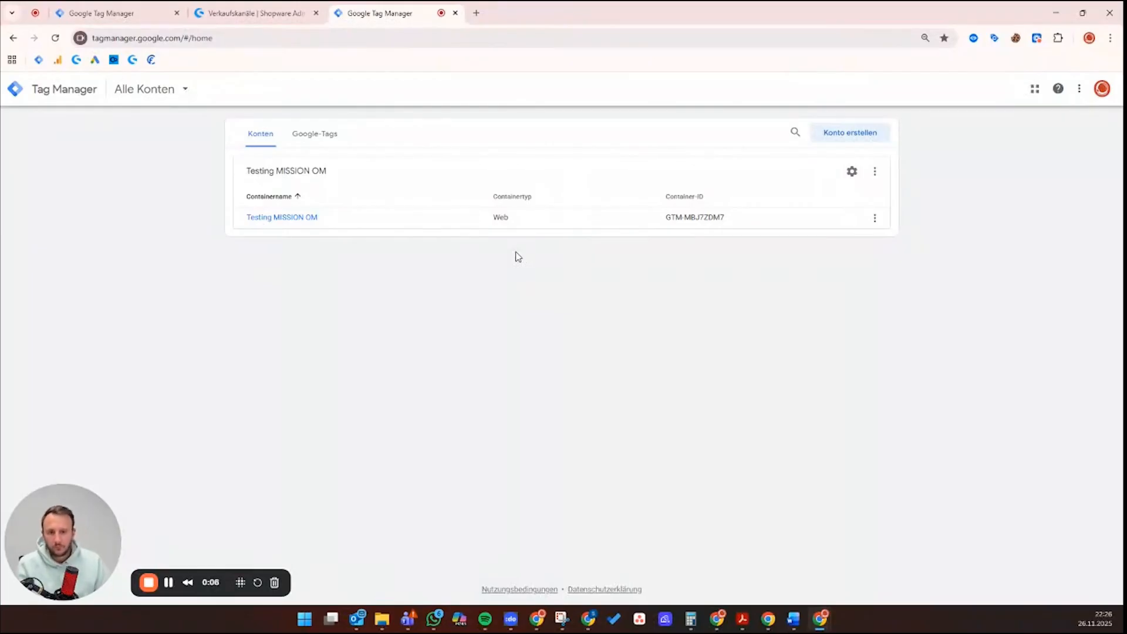
# Open the Tags overview of the Testing MISSION OM container in Google Tag Manager.
pyautogui.click(276, 223)
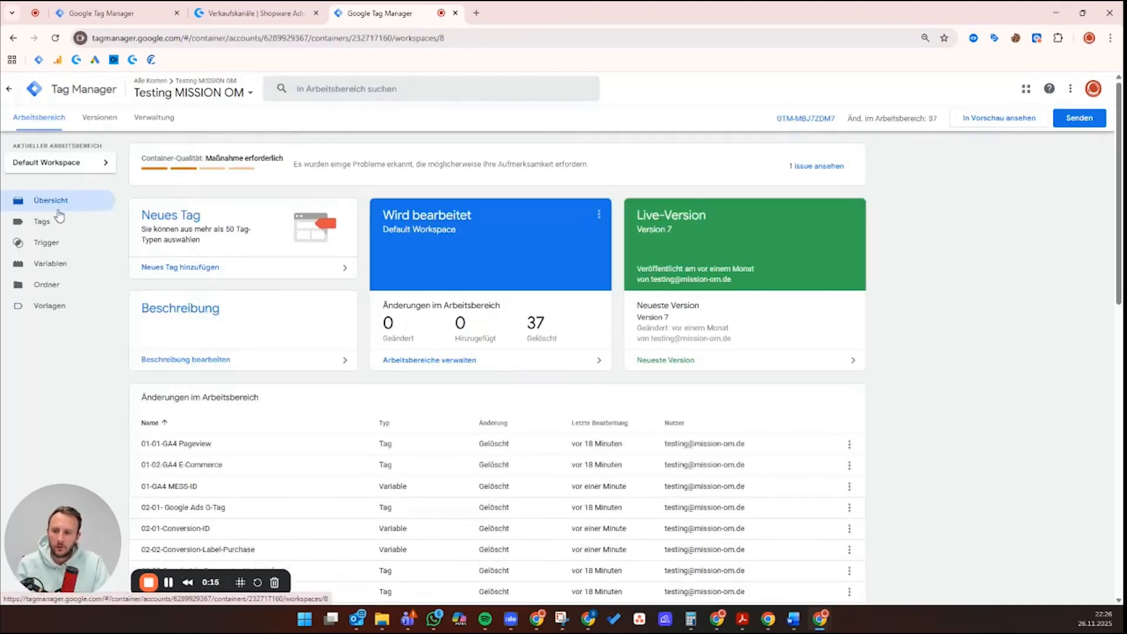
pyautogui.click(59, 219)
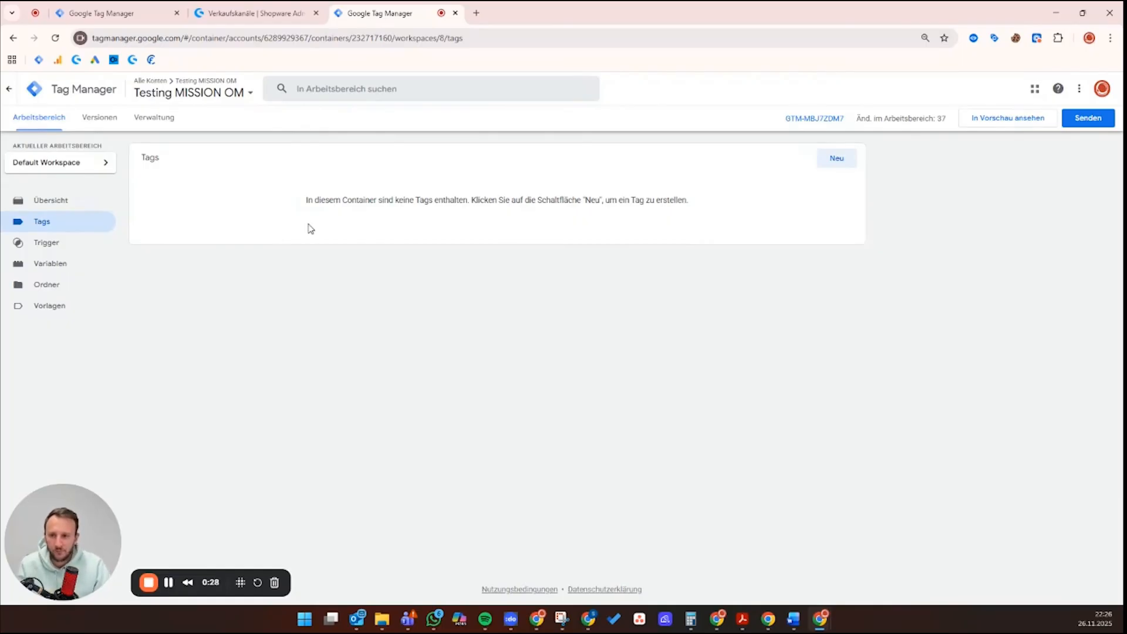
# Search the web for plugin mission om in a new browser tab and open the site's Shopware 6 tracking plugin page.
pyautogui.click(476, 13)
pyautogui.write('plugin mis')
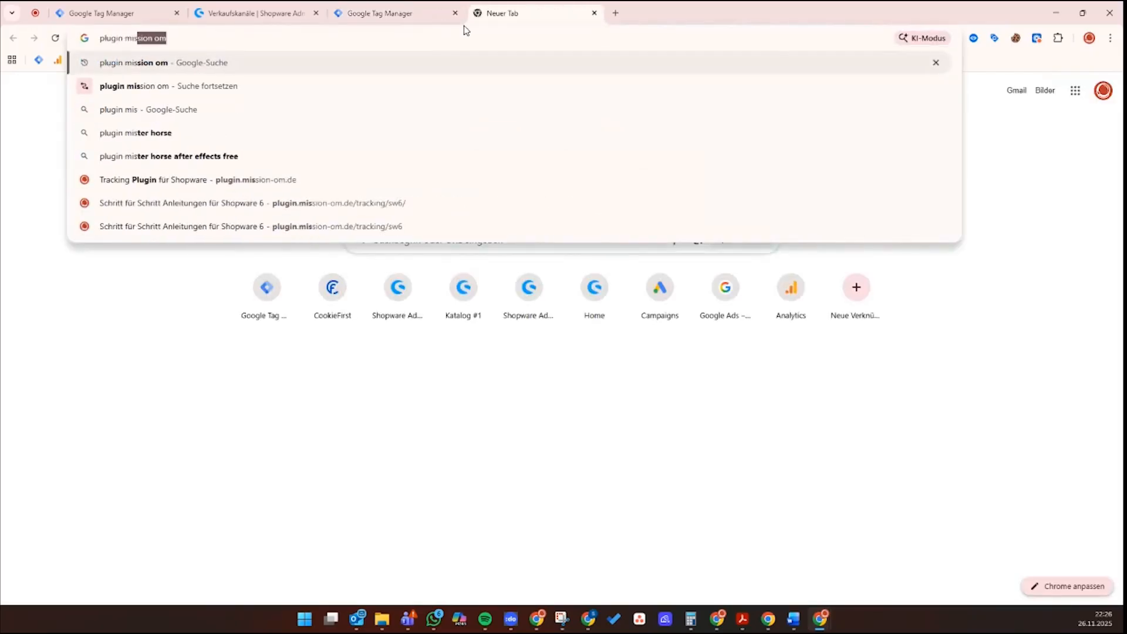
pyautogui.press('Return')
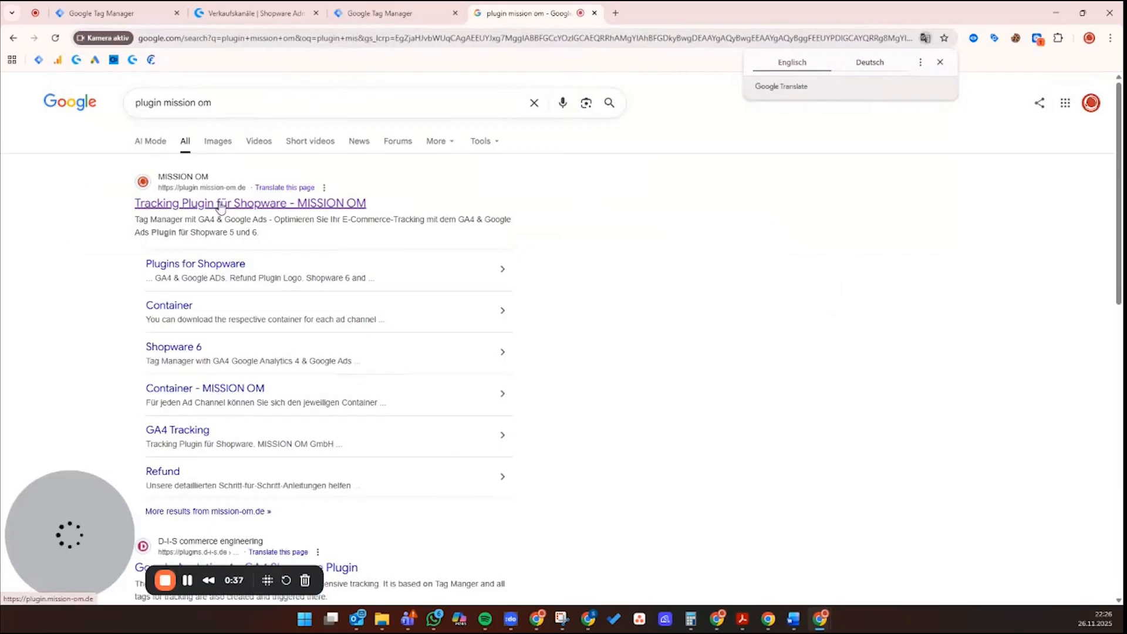
pyautogui.click(223, 211)
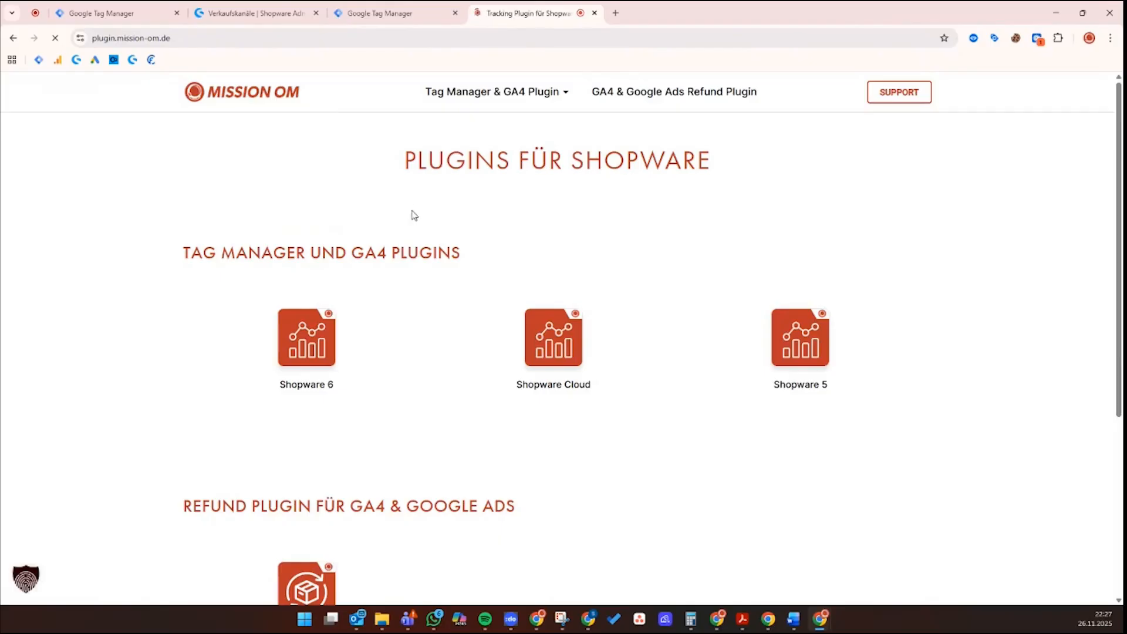
pyautogui.click(304, 350)
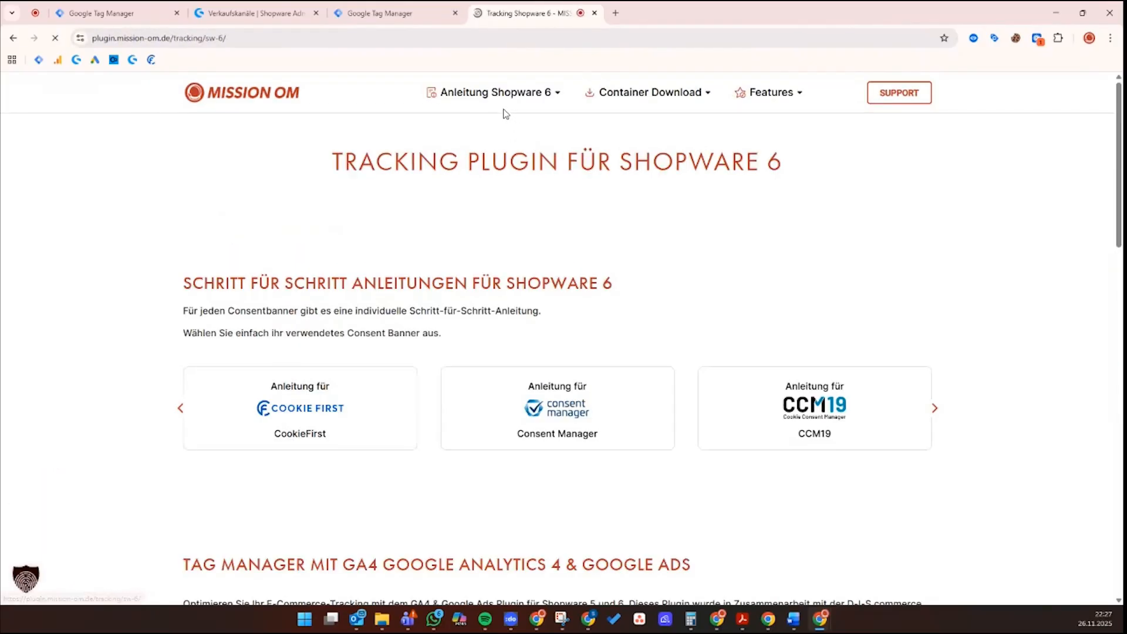
# Open the Google Analytics 4 container guide and download the GA4 container file.
pyautogui.moveTo(531, 101)
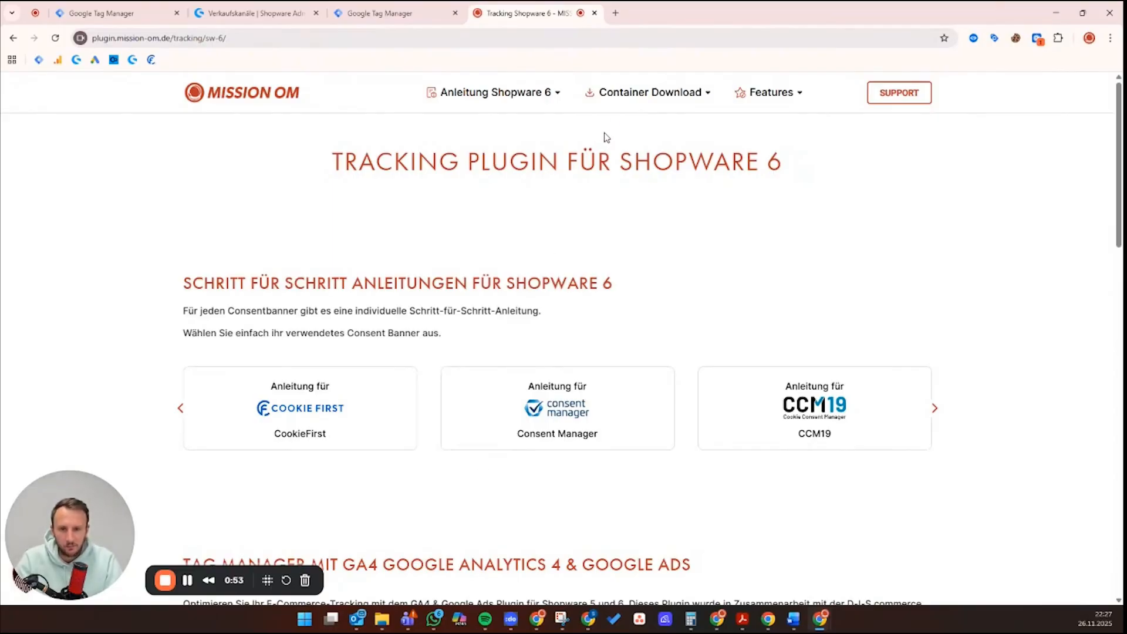
pyautogui.moveTo(608, 97)
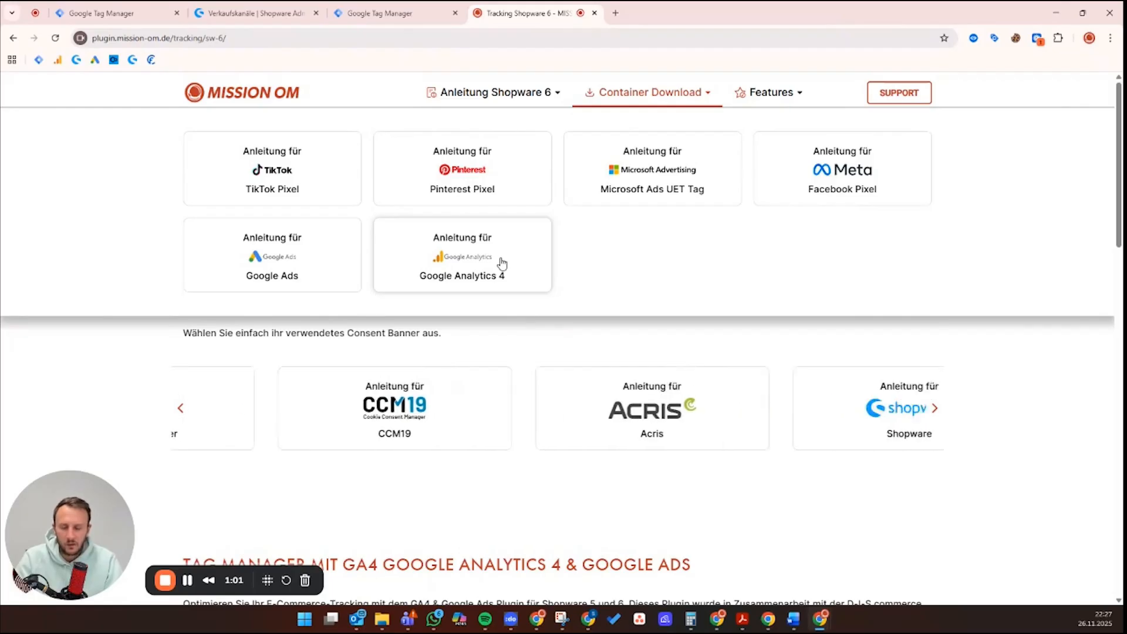
pyautogui.click(502, 264)
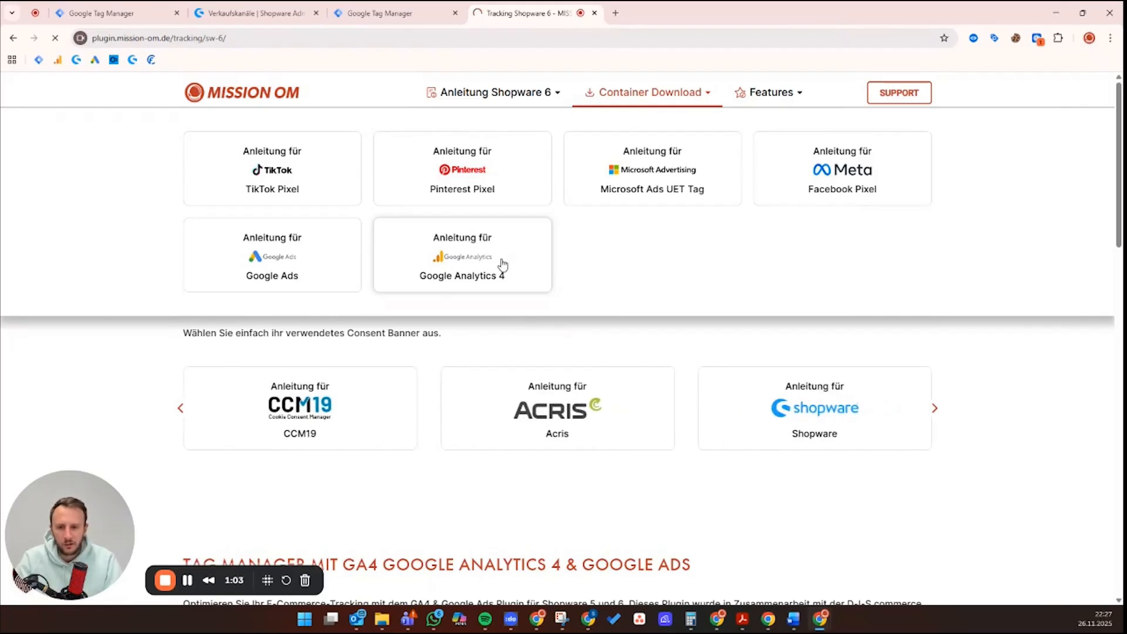
pyautogui.scroll(-2, 581, 300)
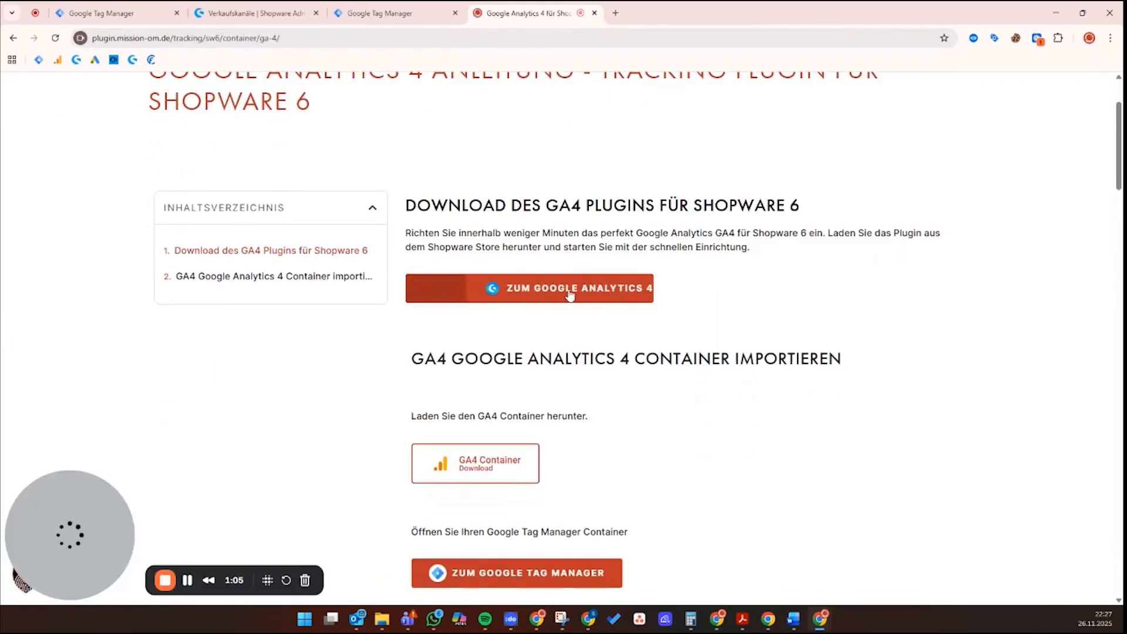
pyautogui.scroll(-20, 570, 296)
pyautogui.scroll(14, 565, 302)
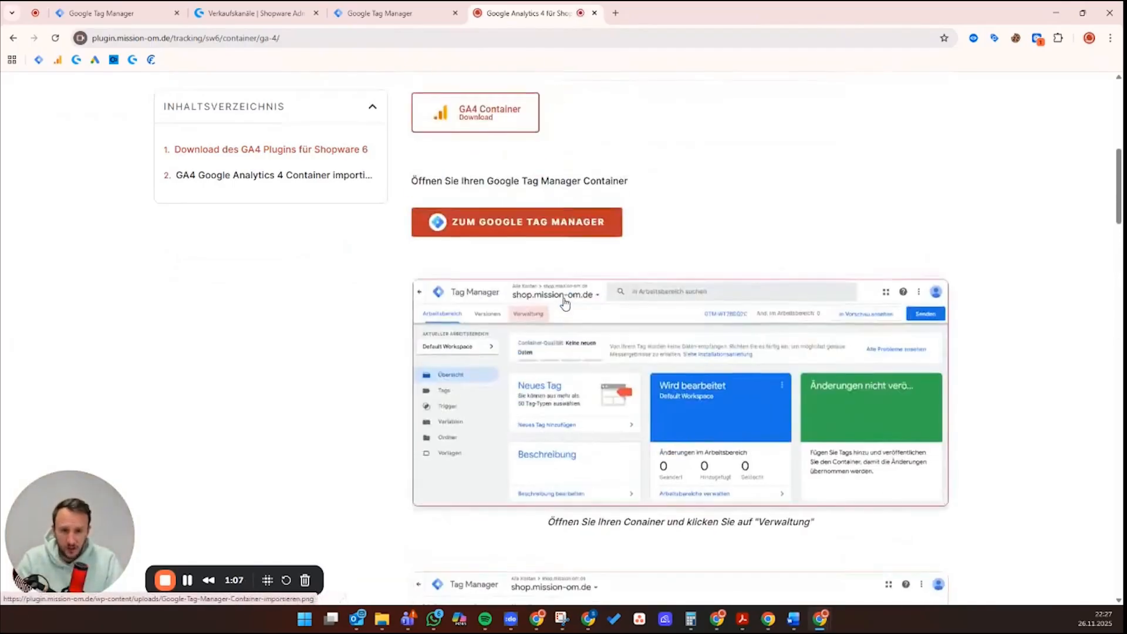
pyautogui.scroll(6, 565, 302)
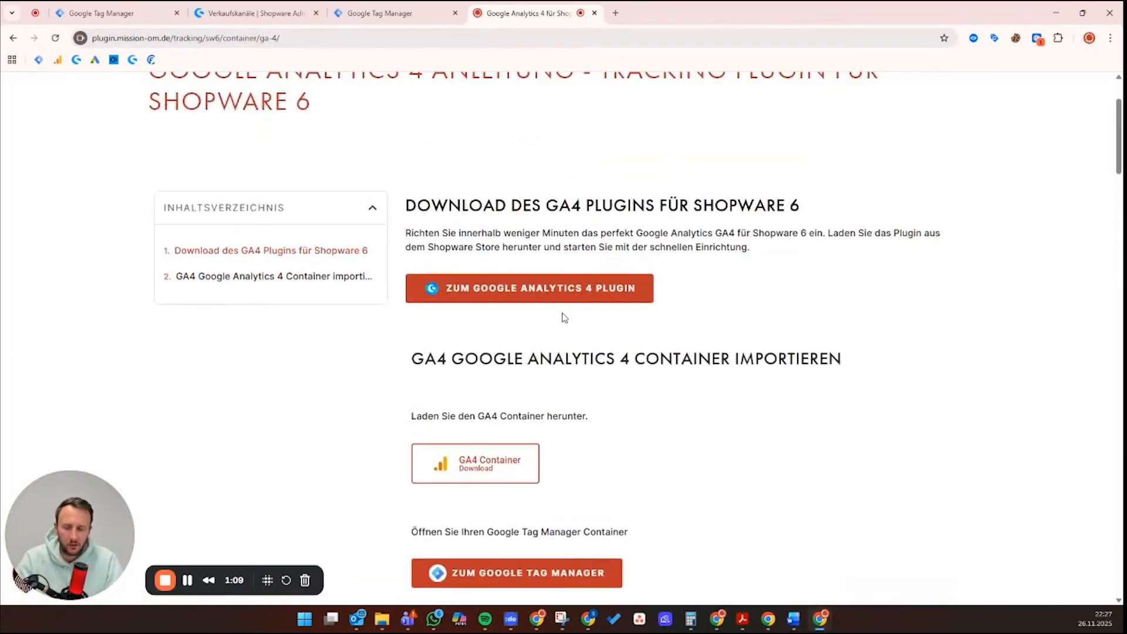
pyautogui.scroll(-2, 564, 318)
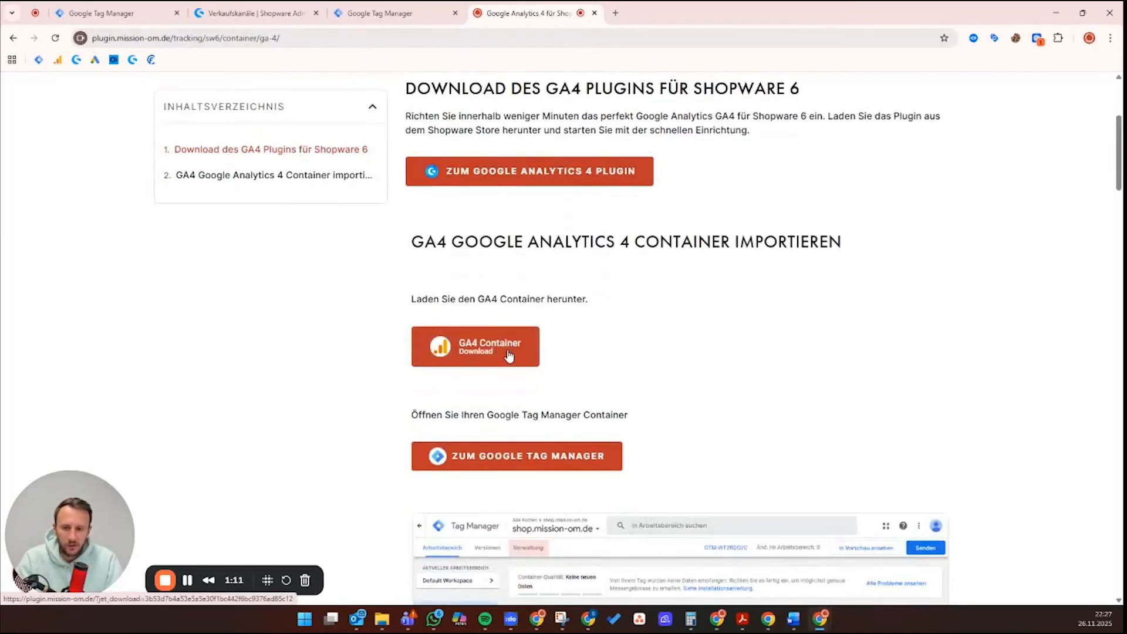
pyautogui.click(510, 364)
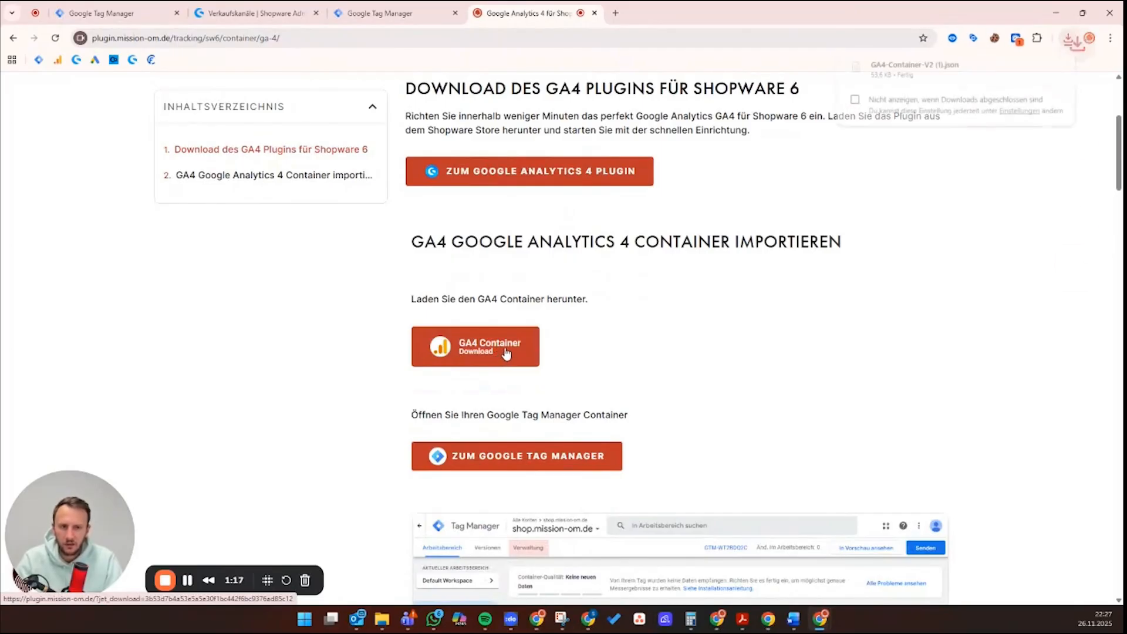
# Start a container import for Testing MISSION OM in Google Tag Manager with the file GA4-Container-V2 (1).json.
pyautogui.click(415, 17)
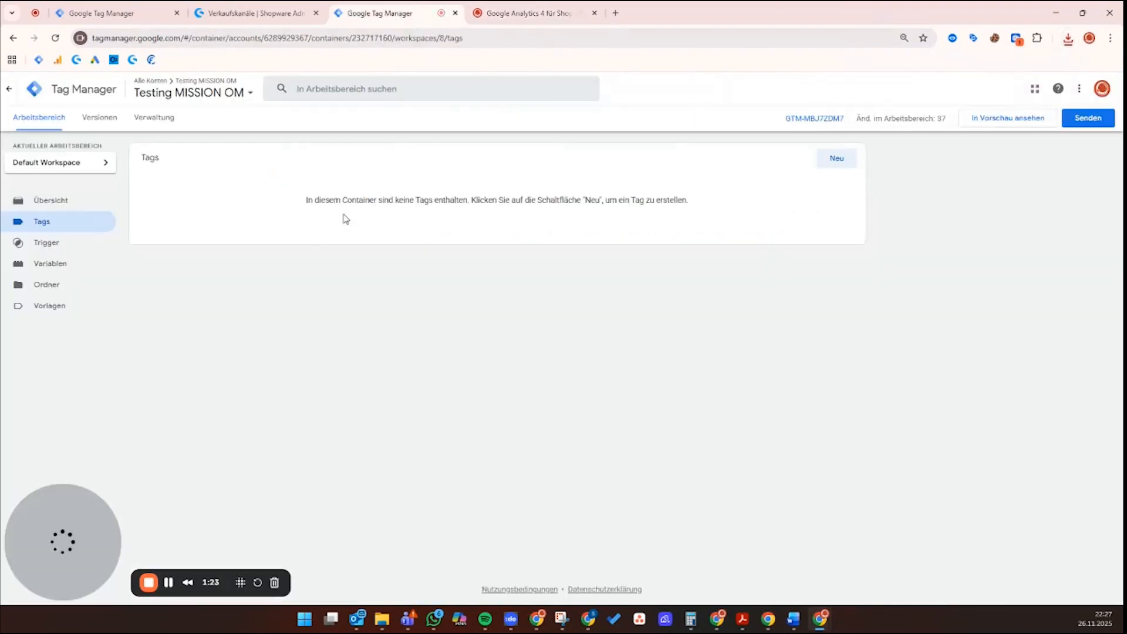
pyautogui.click(148, 119)
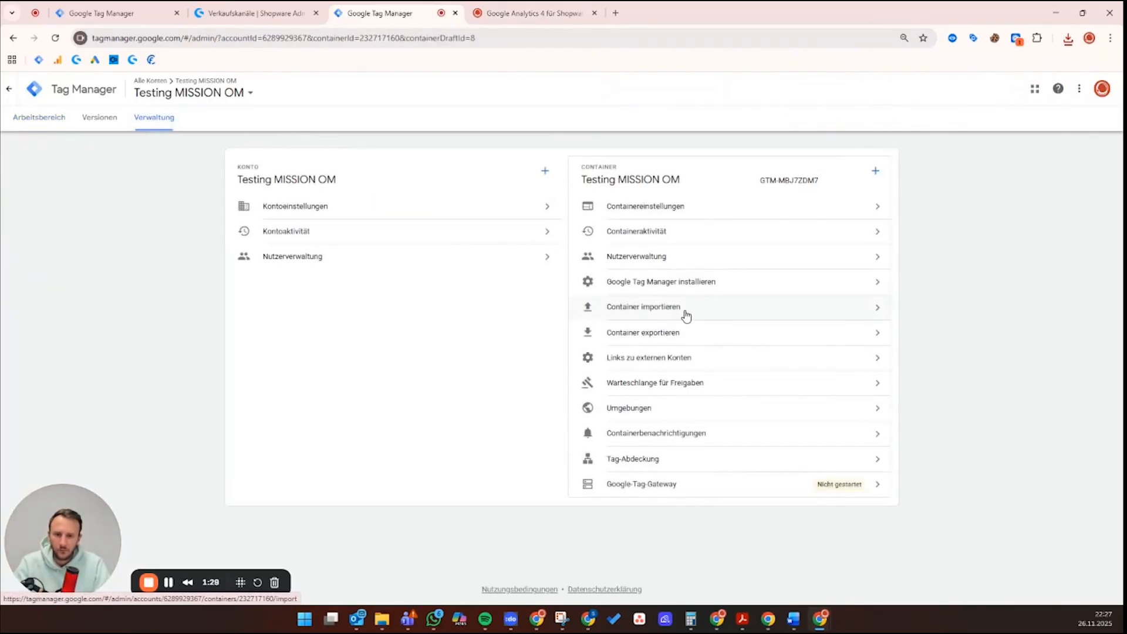
pyautogui.click(684, 312)
pyautogui.click(563, 182)
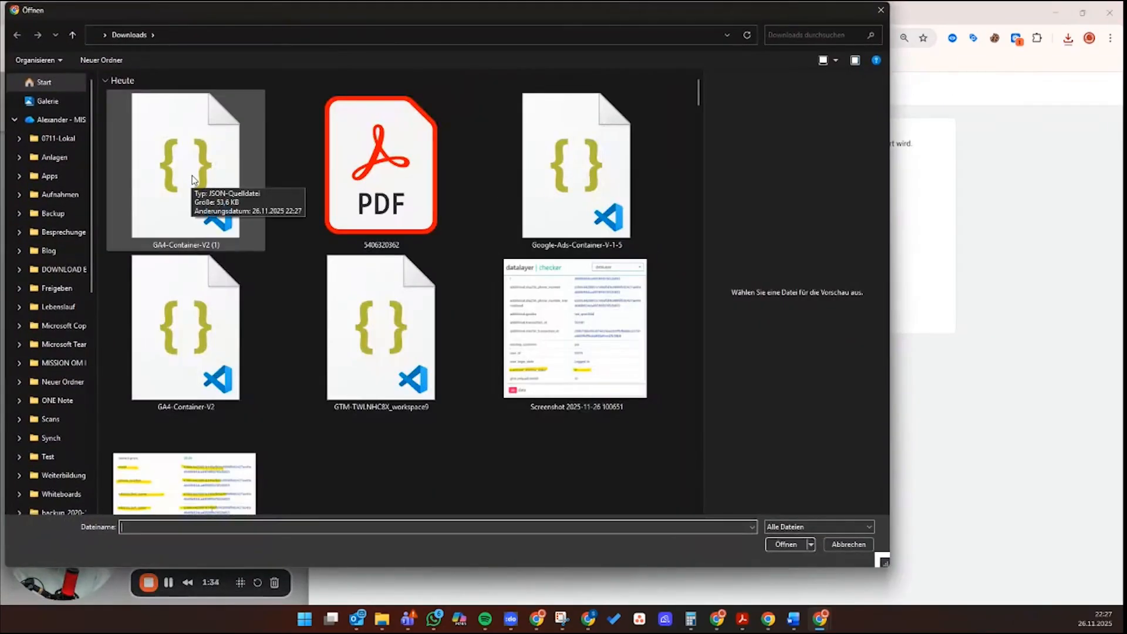
pyautogui.click(187, 174)
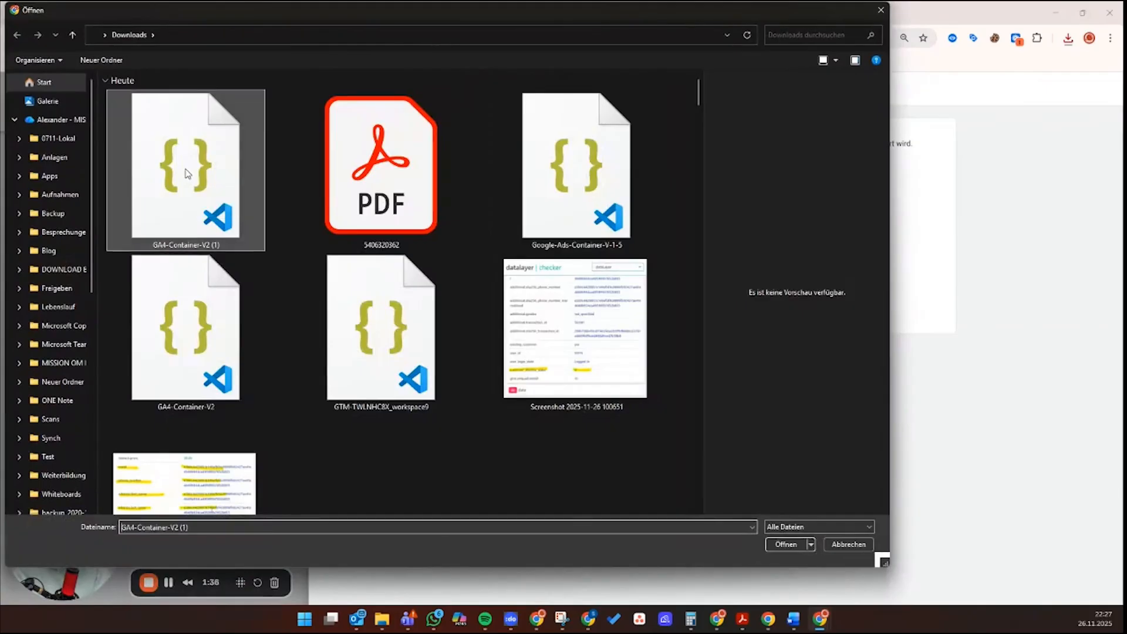
pyautogui.doubleClick(188, 173)
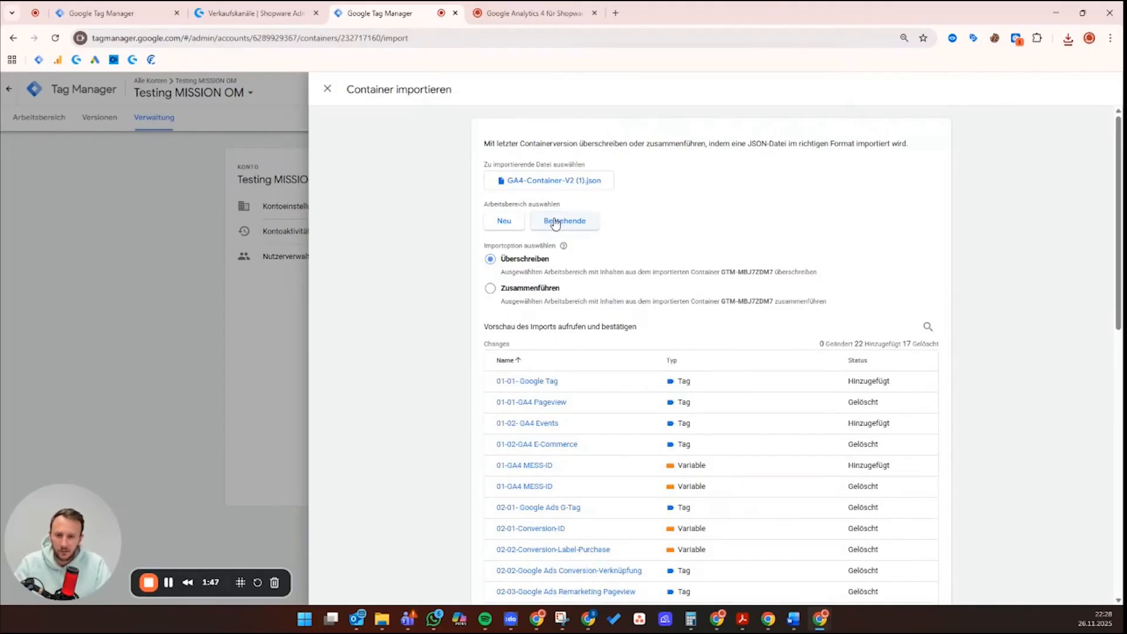
# Import the GA4 container into the existing Default Workspace with the Überschreiben option and add it to the workspace.
pyautogui.click(553, 223)
pyautogui.click(521, 145)
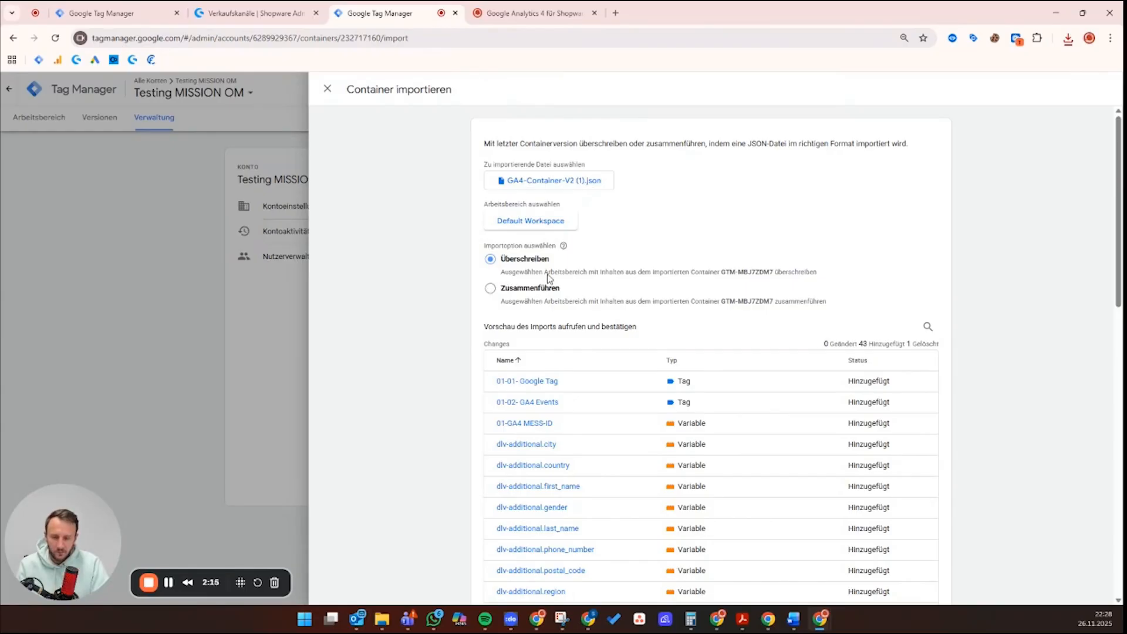
pyautogui.scroll(-7, 741, 285)
pyautogui.scroll(3, 737, 288)
pyautogui.scroll(-10, 722, 314)
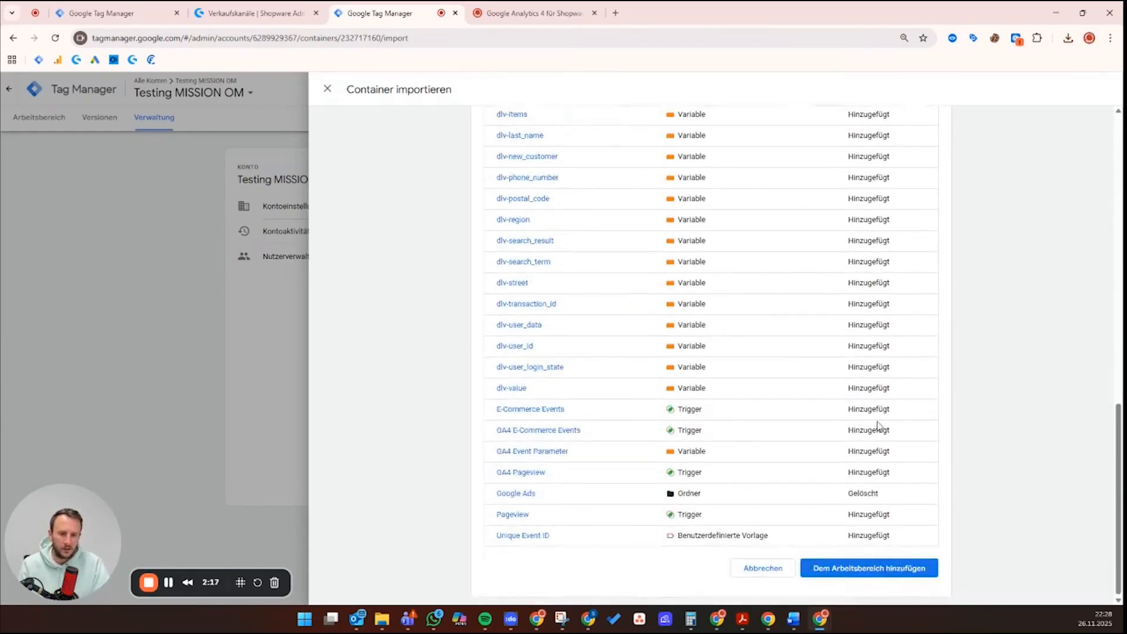
pyautogui.click(827, 572)
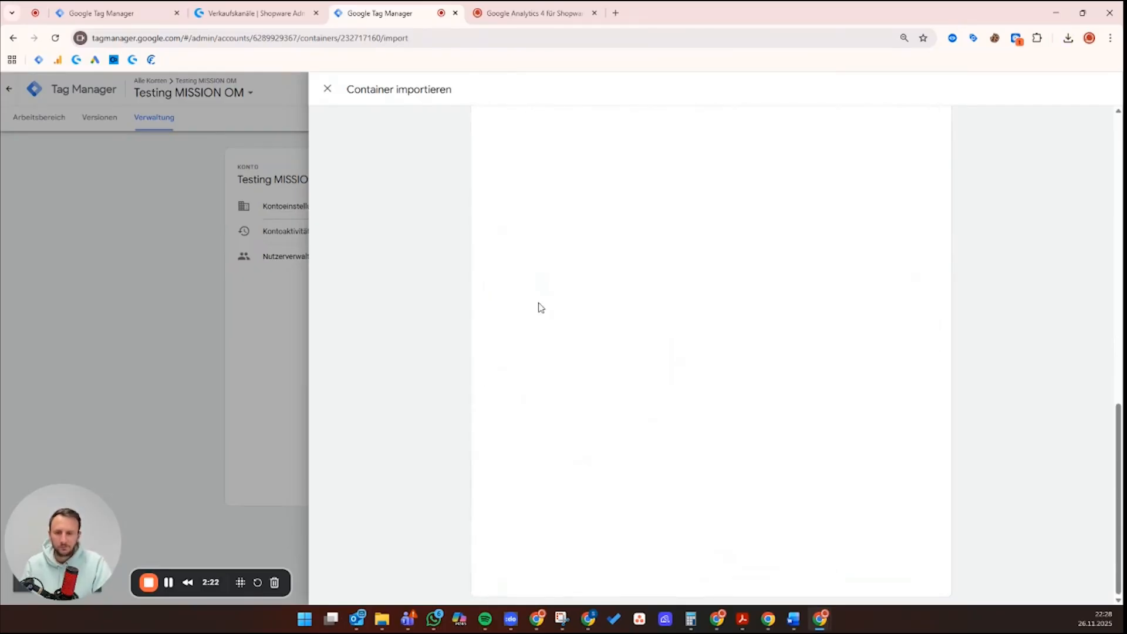
pyautogui.click(326, 90)
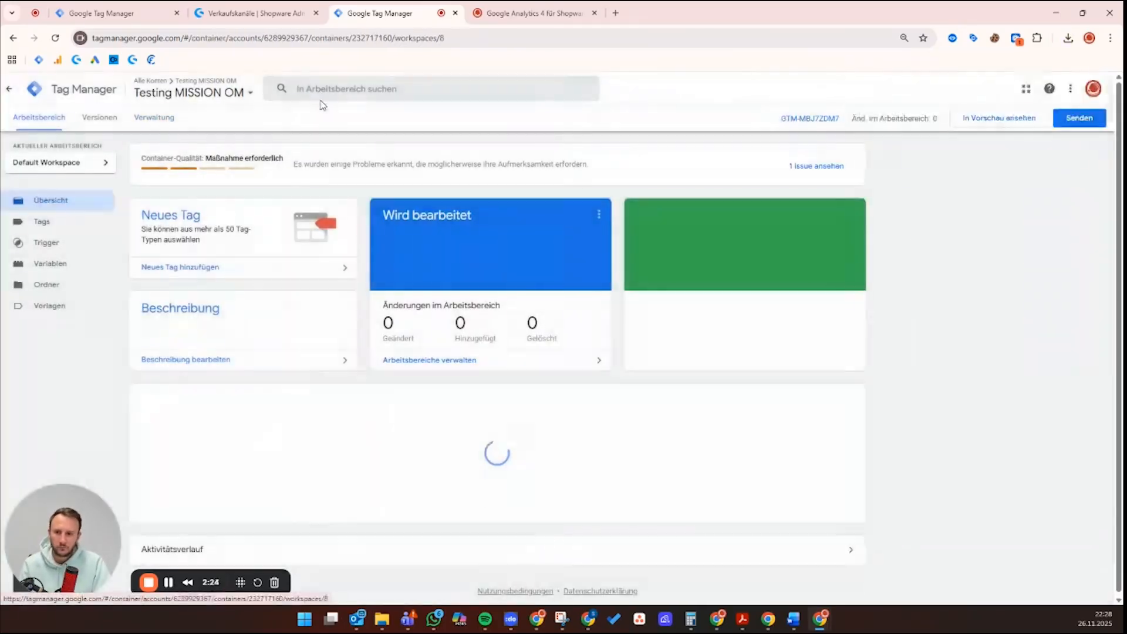
# Review the imported GA4 tags in the Tags overview and check the trigger of 01-02- GA4 Events.
pyautogui.click(73, 226)
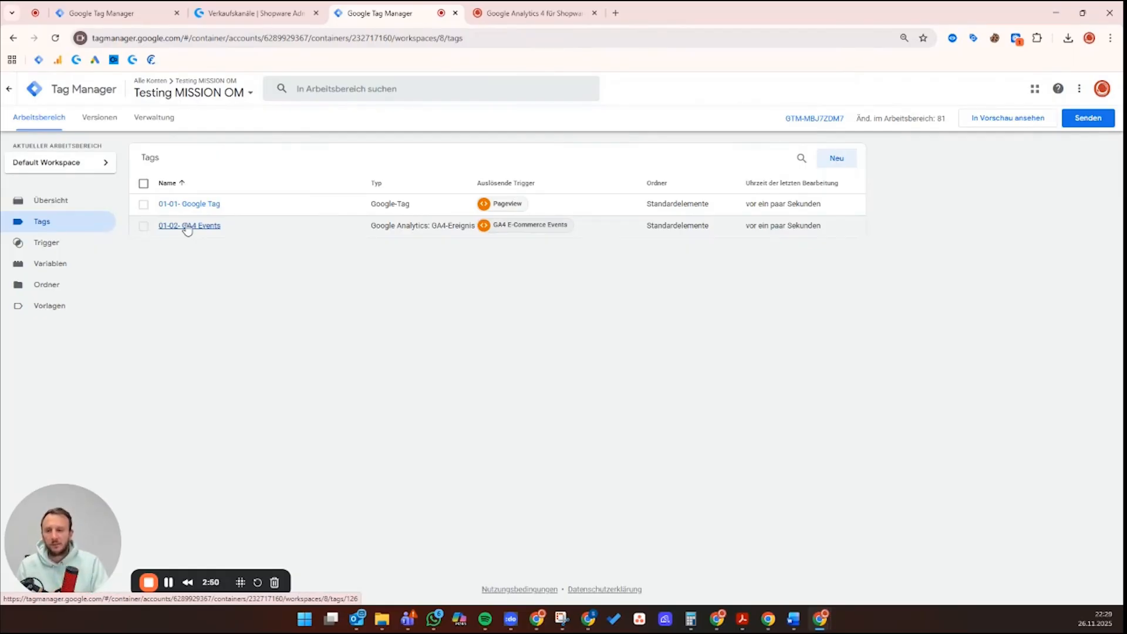
pyautogui.click(508, 226)
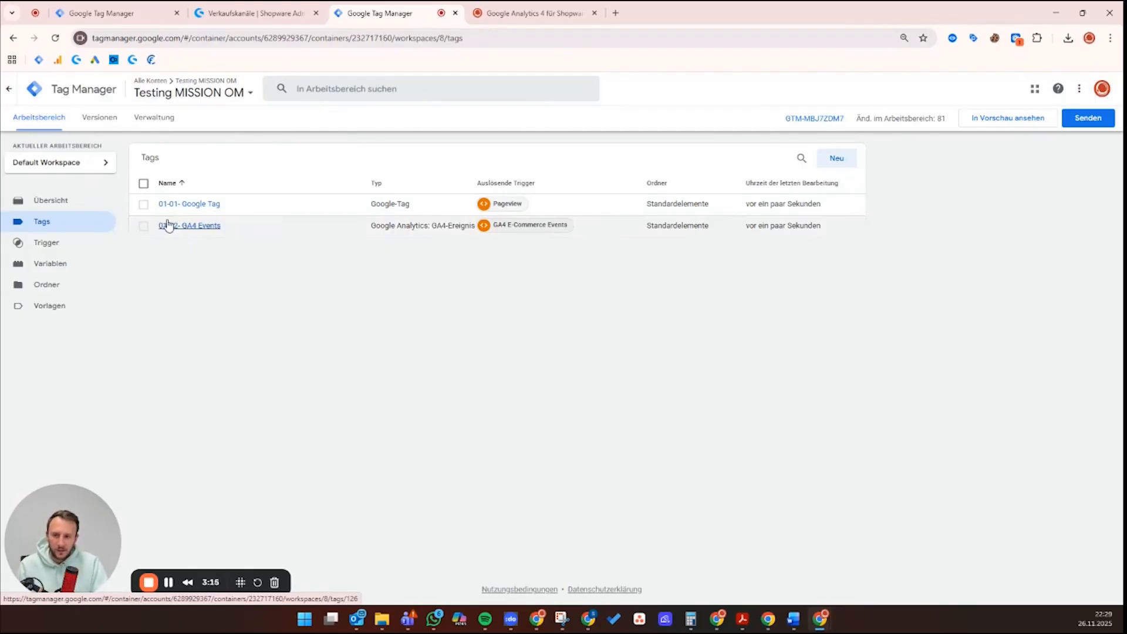
# Set the constant variable 01-GA4 MESS-ID to G-1264564 and save it.
pyautogui.click(73, 270)
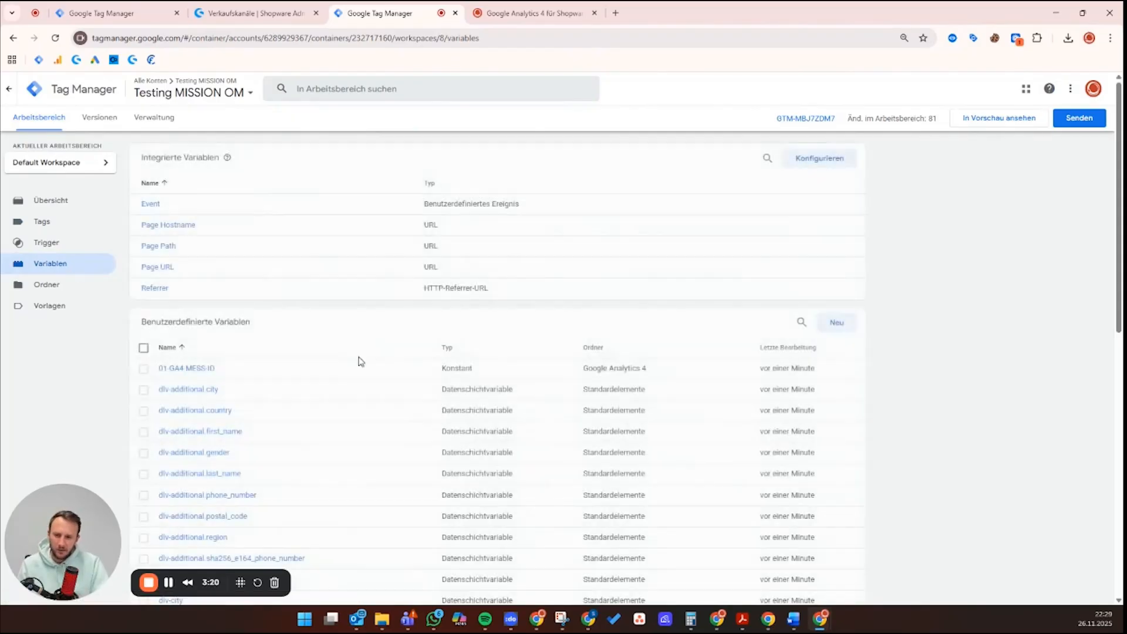
pyautogui.click(182, 370)
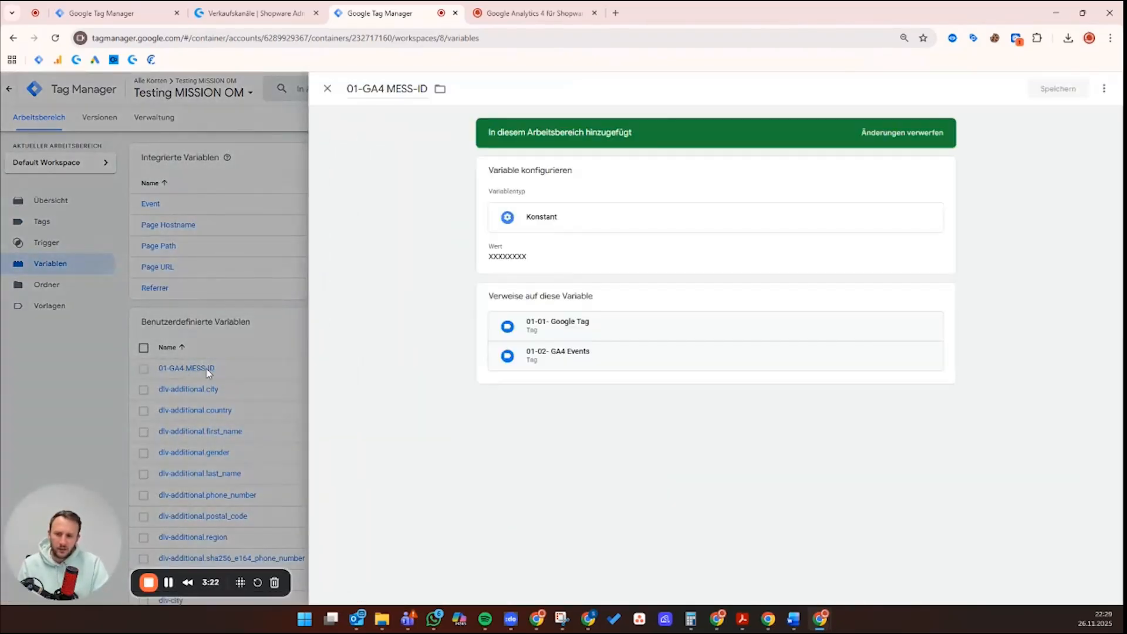
pyautogui.click(181, 373)
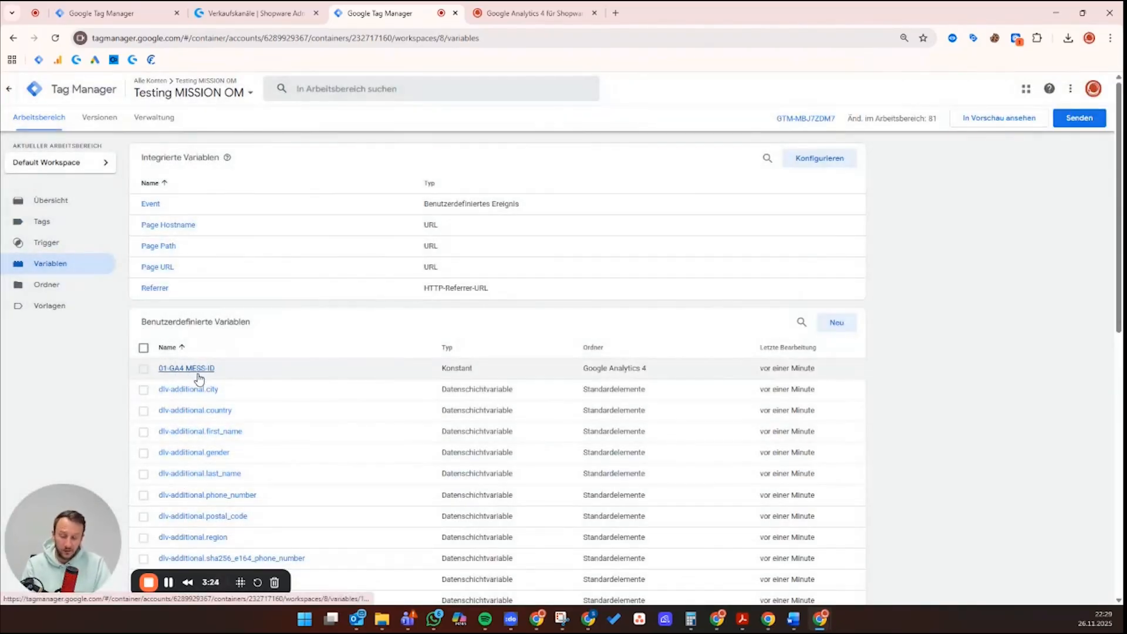
pyautogui.click(187, 368)
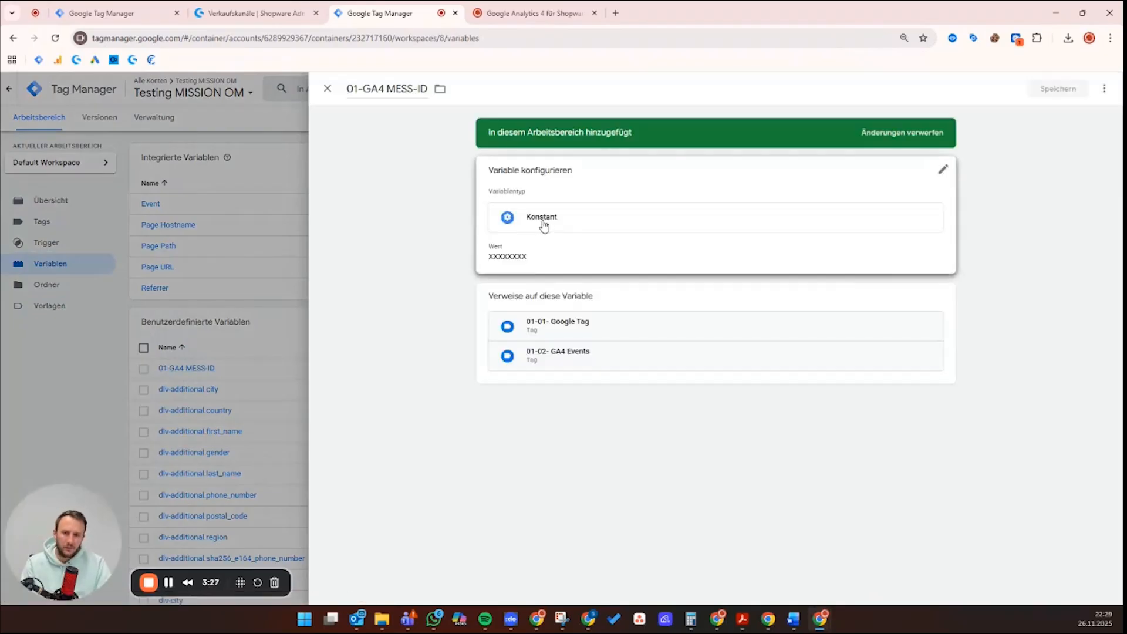
pyautogui.click(535, 266)
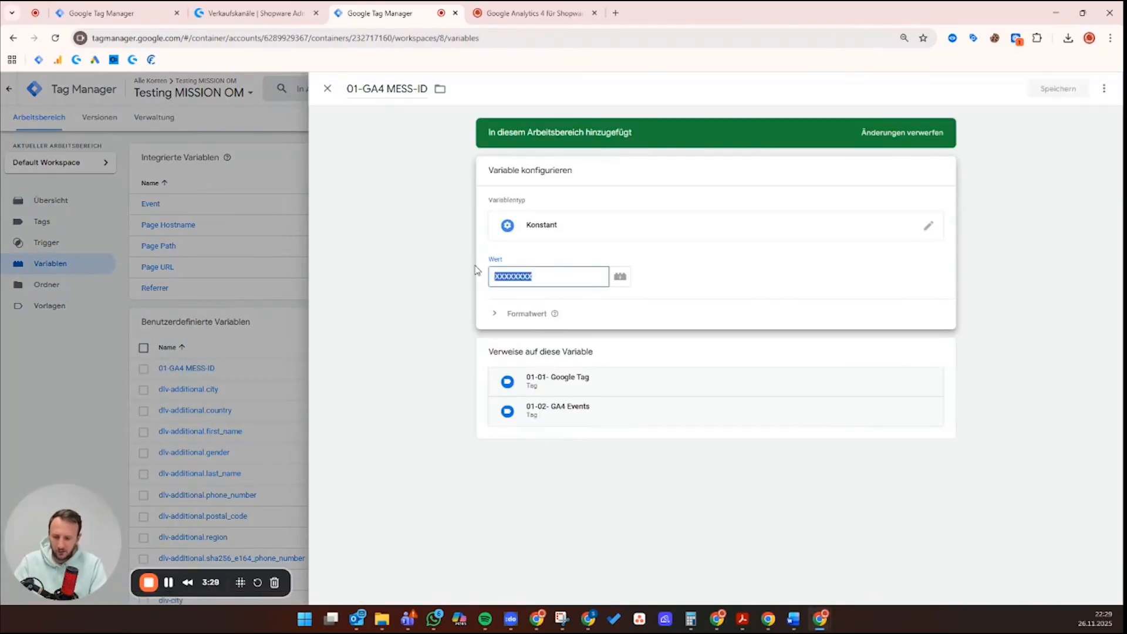
pyautogui.write('G-1264564')
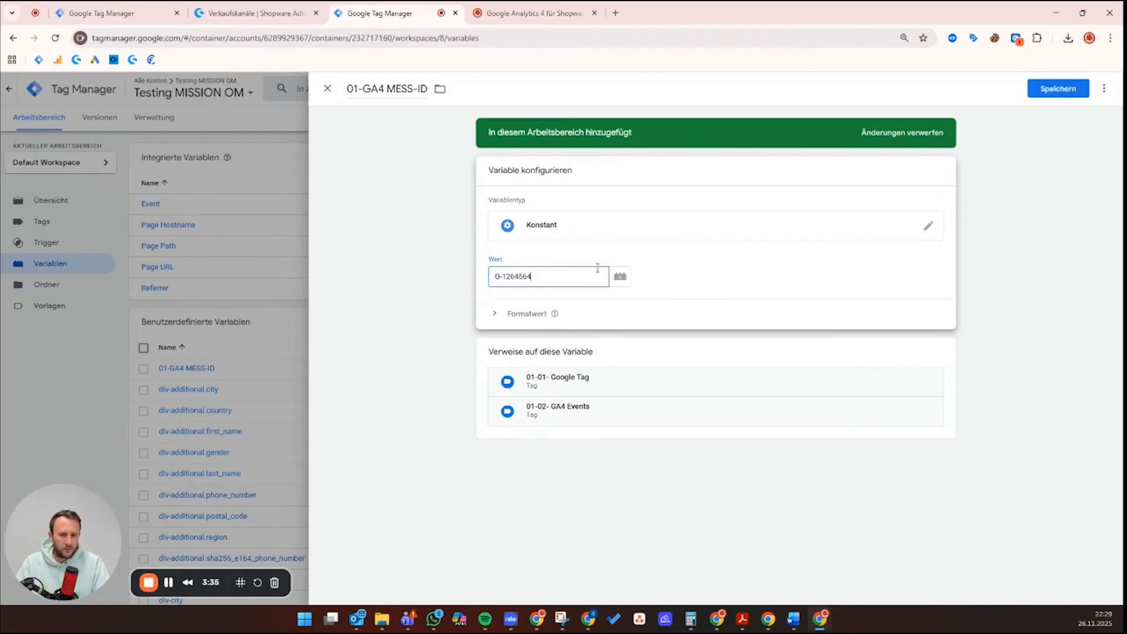
pyautogui.click(1042, 92)
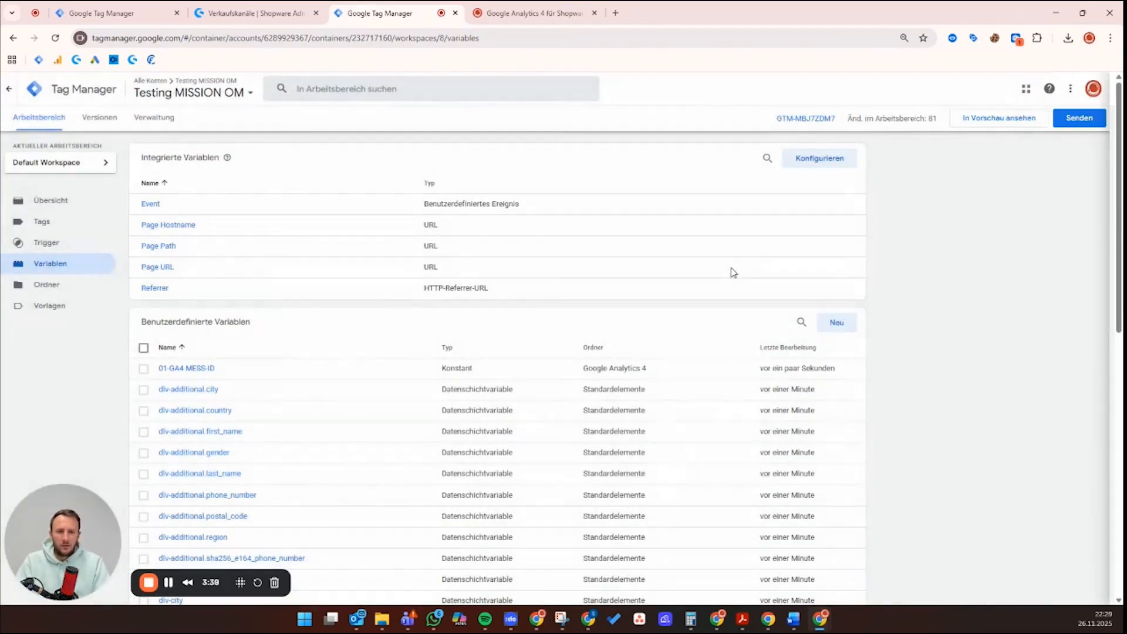
# Open the Google Ads container guide on the MISSION OM plugin site and download the Google Ads container file.
pyautogui.click(505, 16)
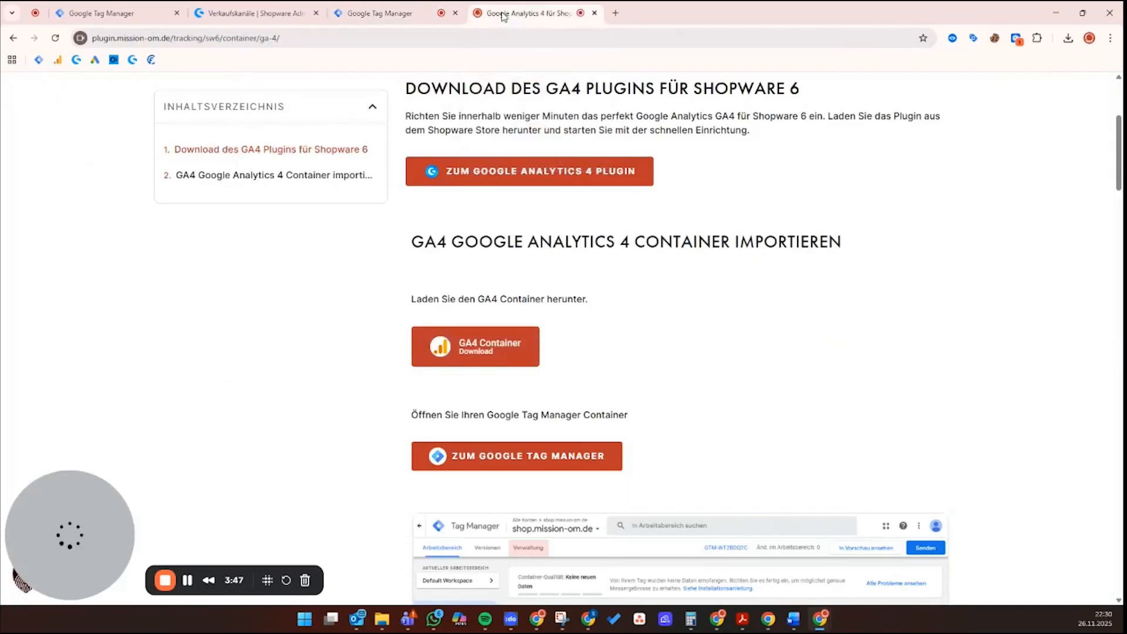
pyautogui.scroll(4, 482, 163)
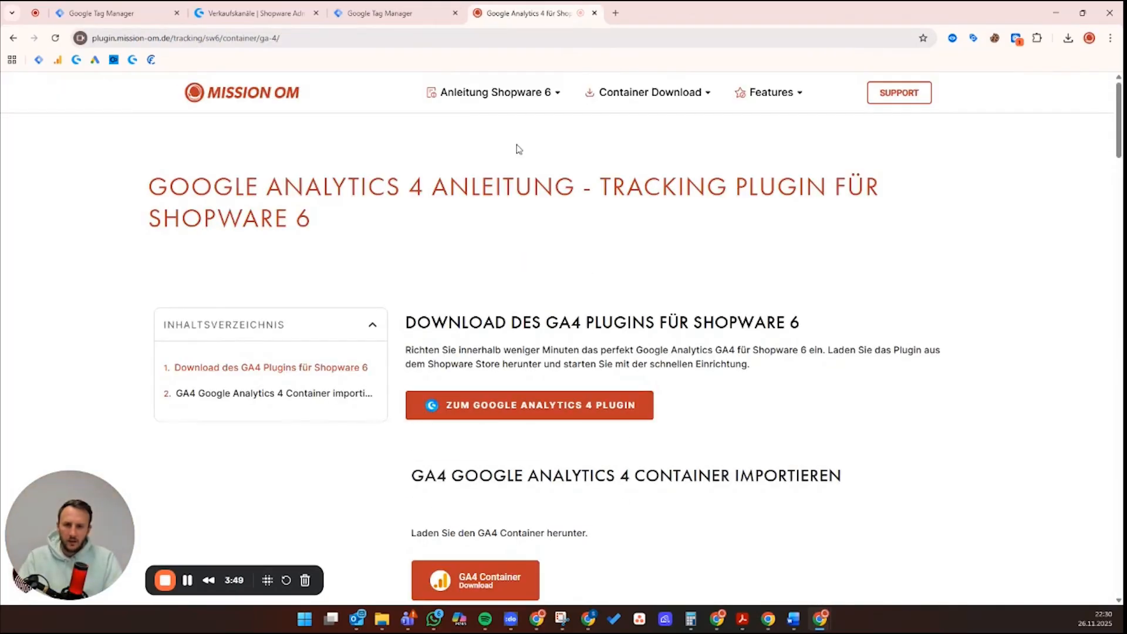
pyautogui.moveTo(610, 94)
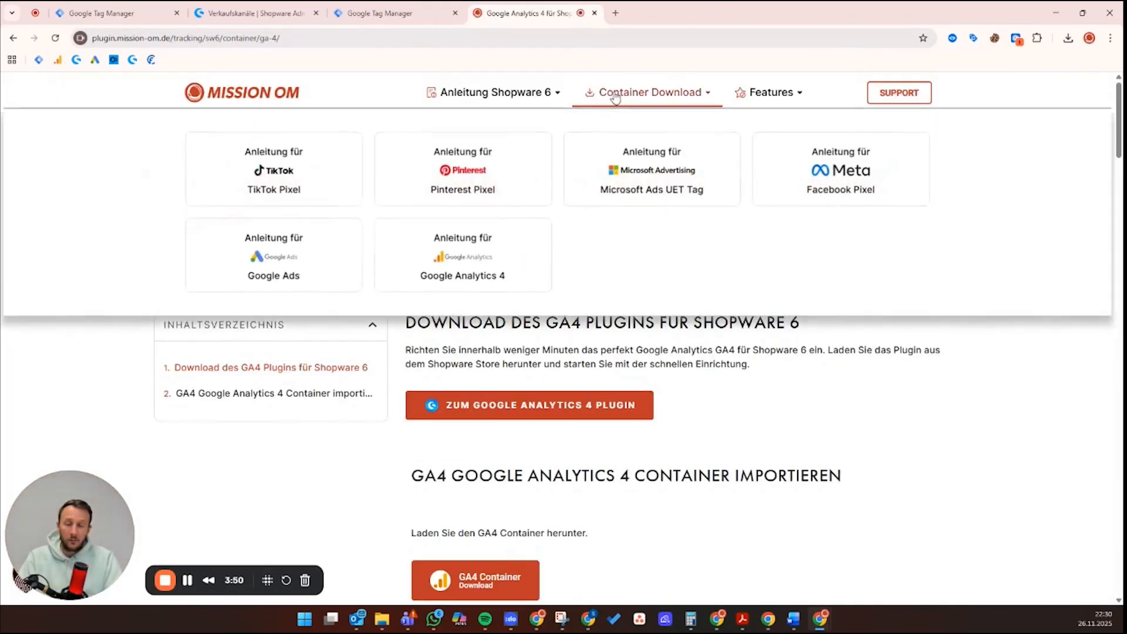
pyautogui.click(287, 264)
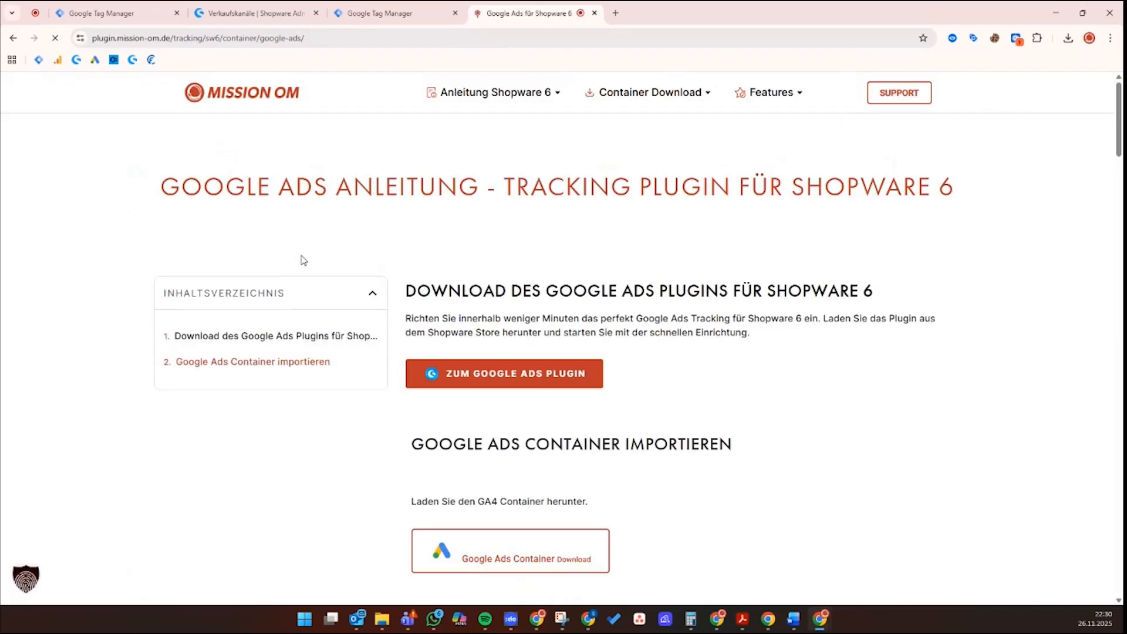
pyautogui.scroll(-3, 476, 381)
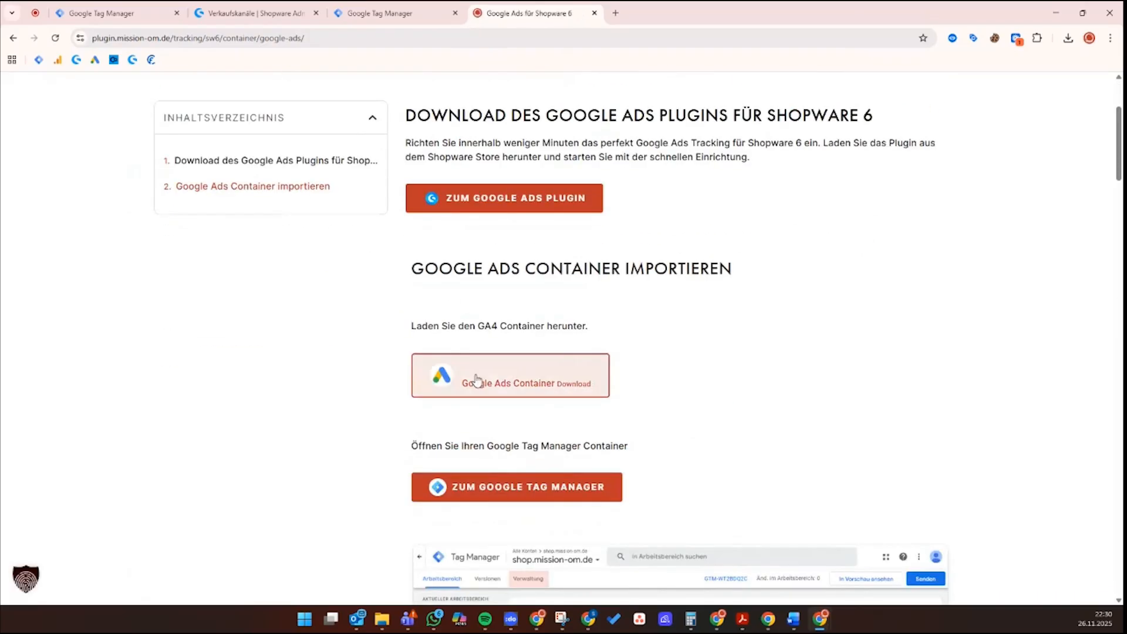
pyautogui.click(508, 385)
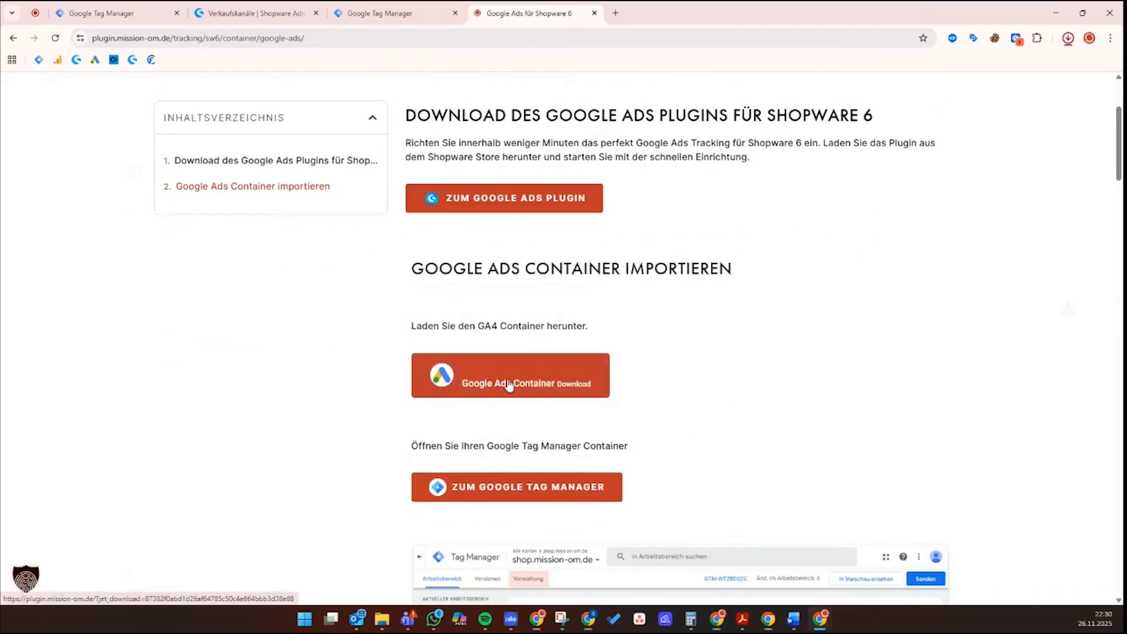
# Start a container import for Testing MISSION OM in Google Tag Manager with the file Google-Ads-Container-V-1-5 (1).json.
pyautogui.click(376, 9)
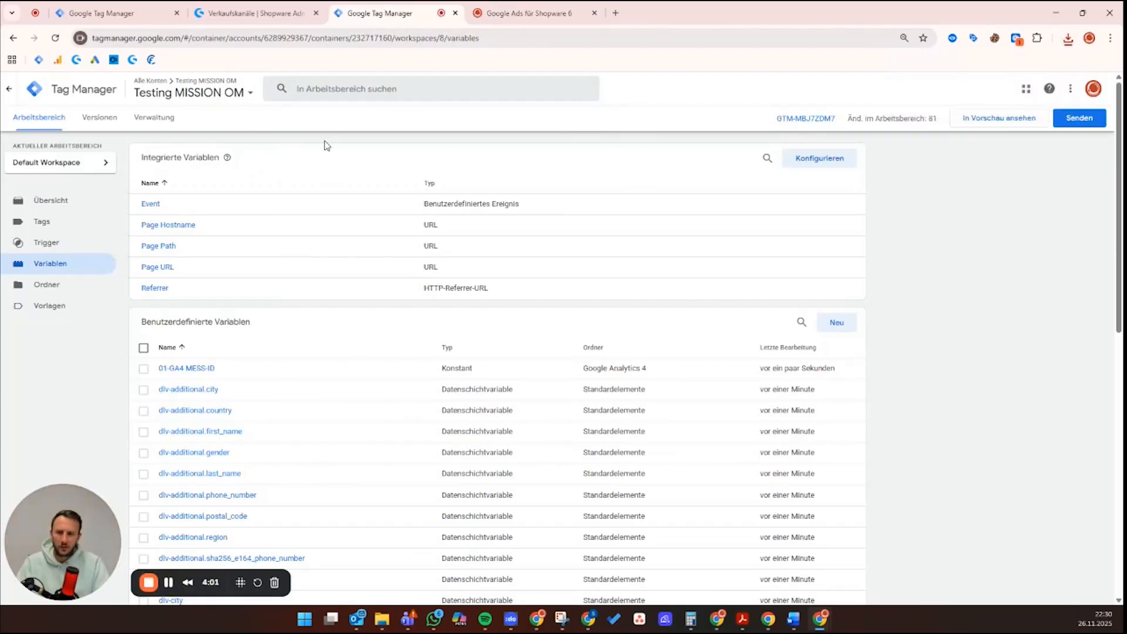
pyautogui.click(166, 122)
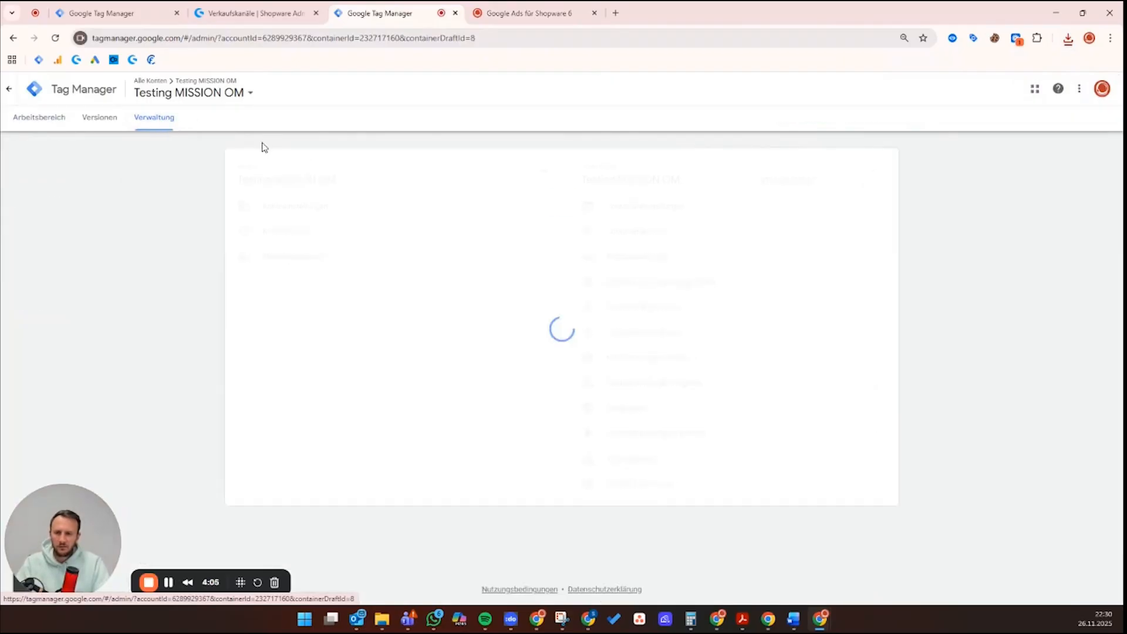
pyautogui.click(644, 307)
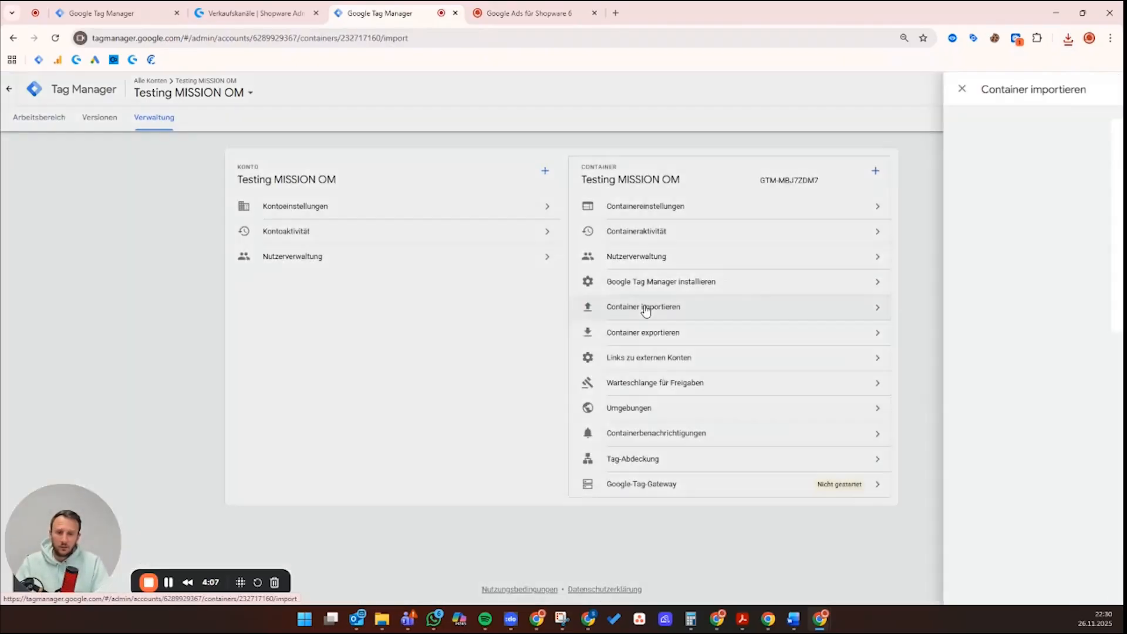
pyautogui.click(530, 181)
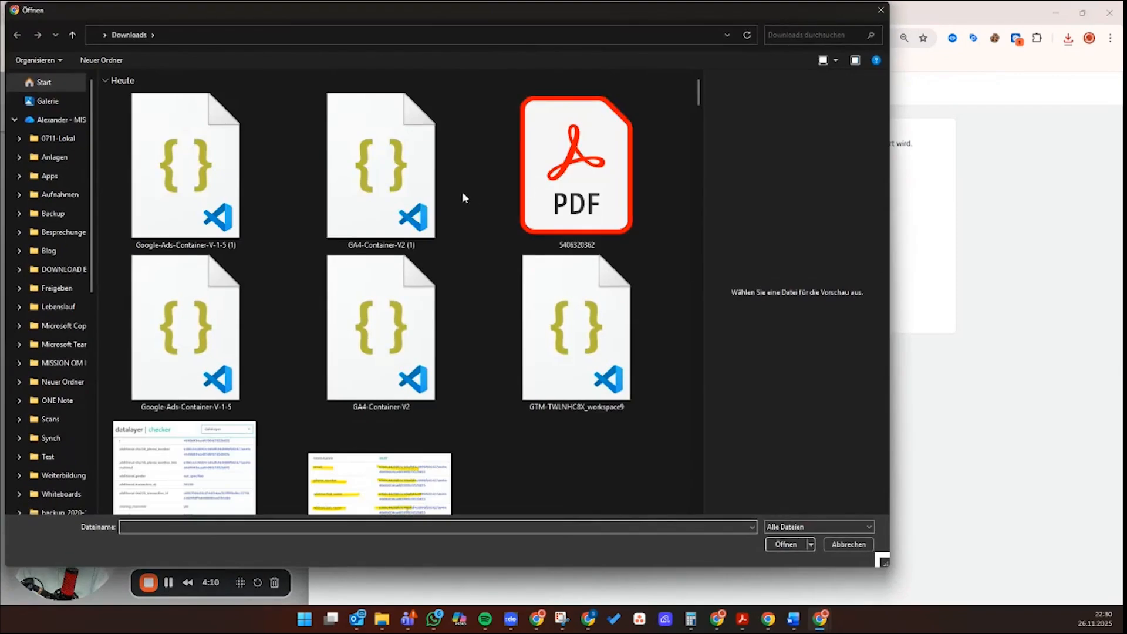
pyautogui.doubleClick(217, 188)
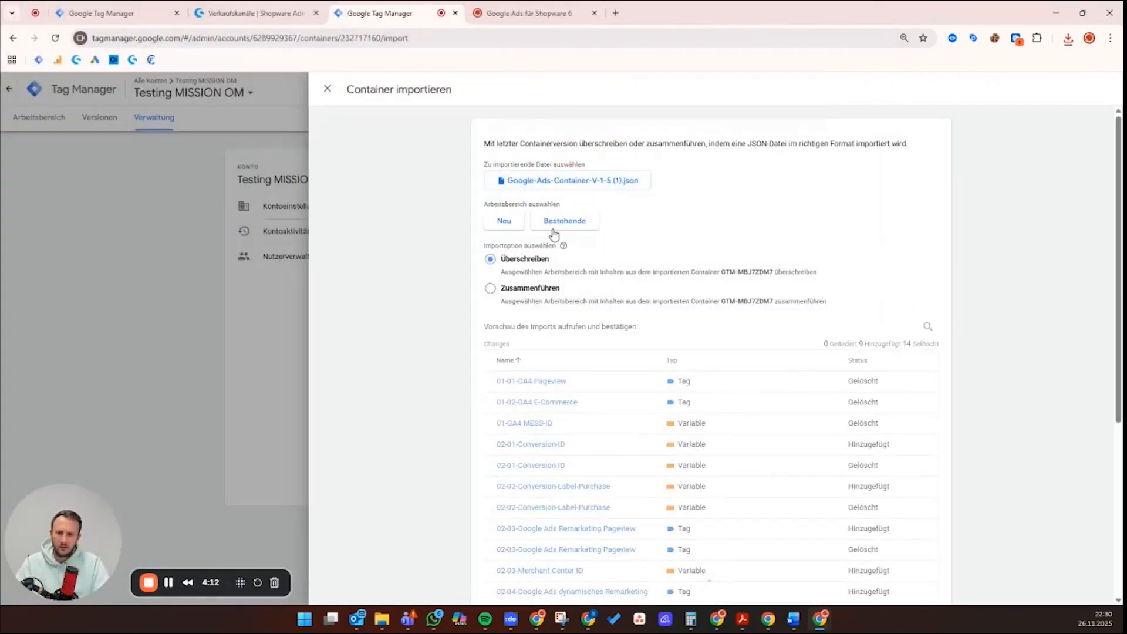
# Merge the Google Ads container into the existing Default Workspace, overwriting conflicting tags, triggers and variables, and add it to the workspace.
pyautogui.click(552, 226)
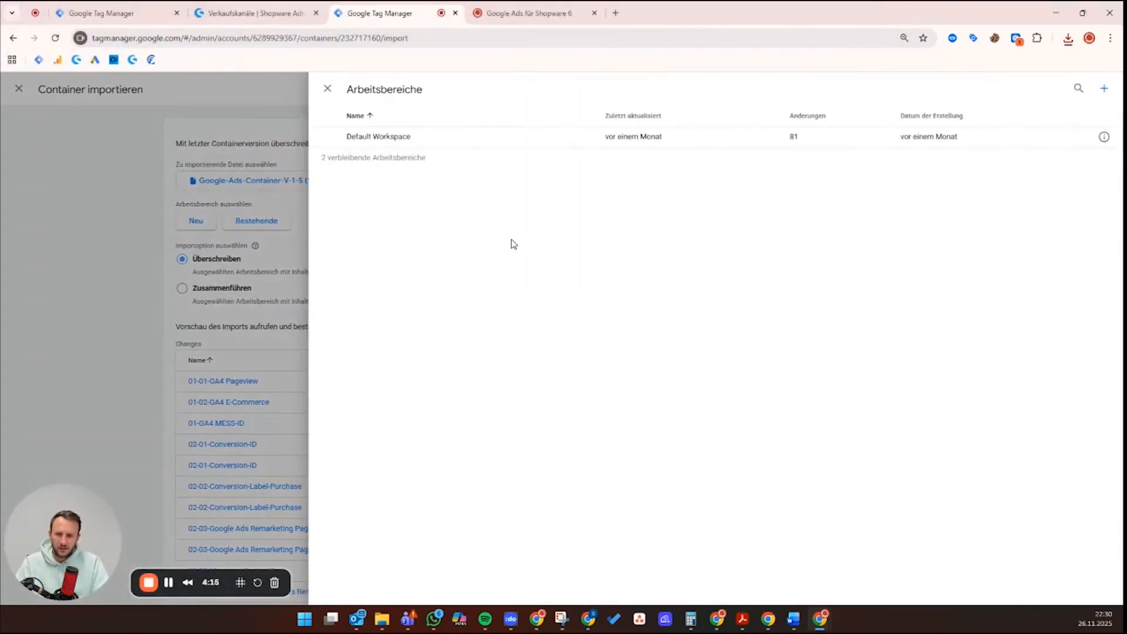
pyautogui.click(426, 141)
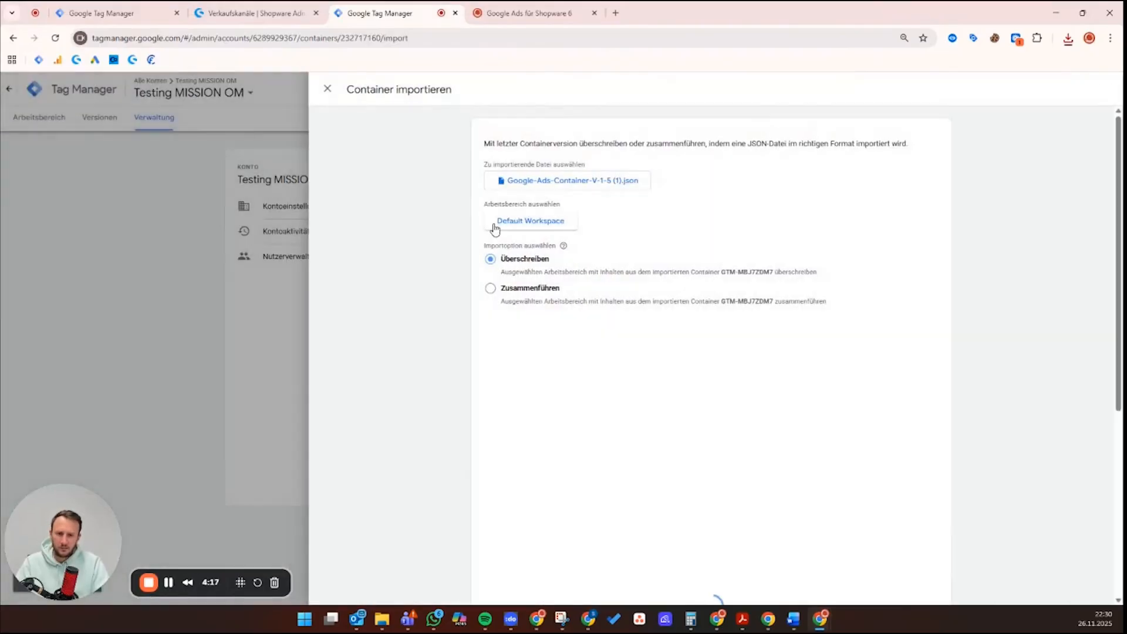
pyautogui.click(490, 289)
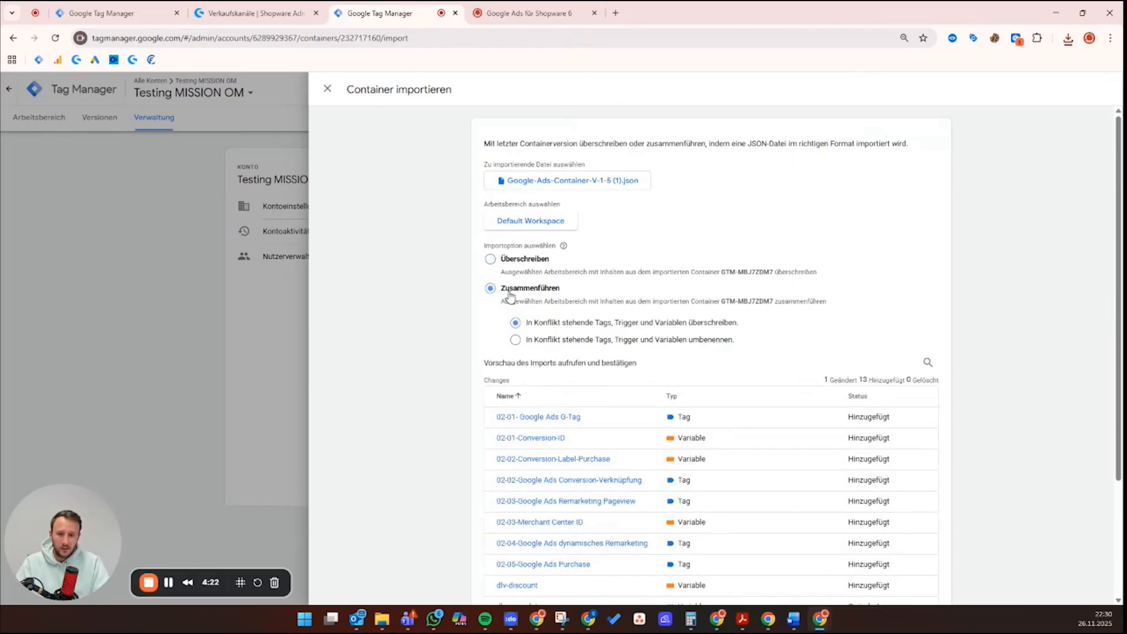
pyautogui.scroll(-3, 587, 358)
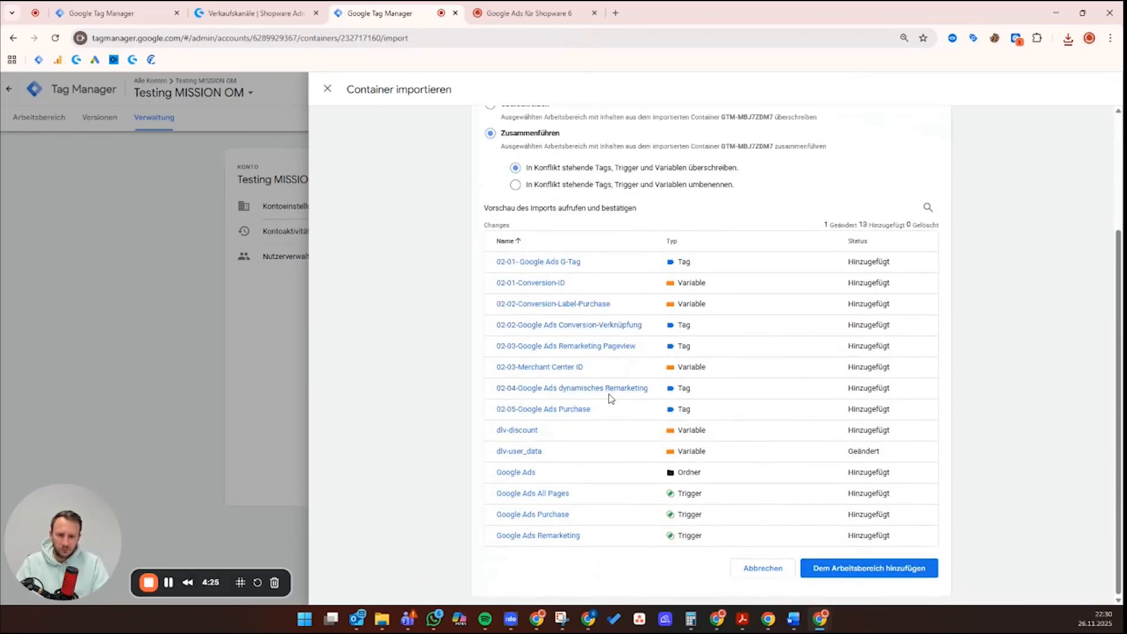
pyautogui.scroll(3, 611, 398)
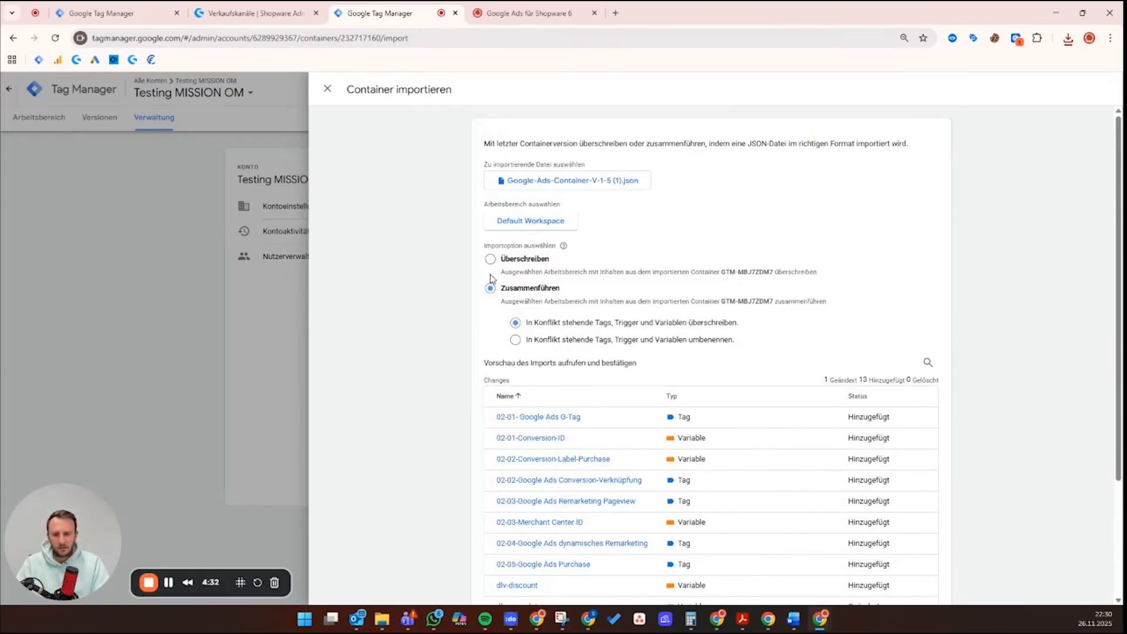
pyautogui.scroll(-5, 550, 318)
pyautogui.click(868, 569)
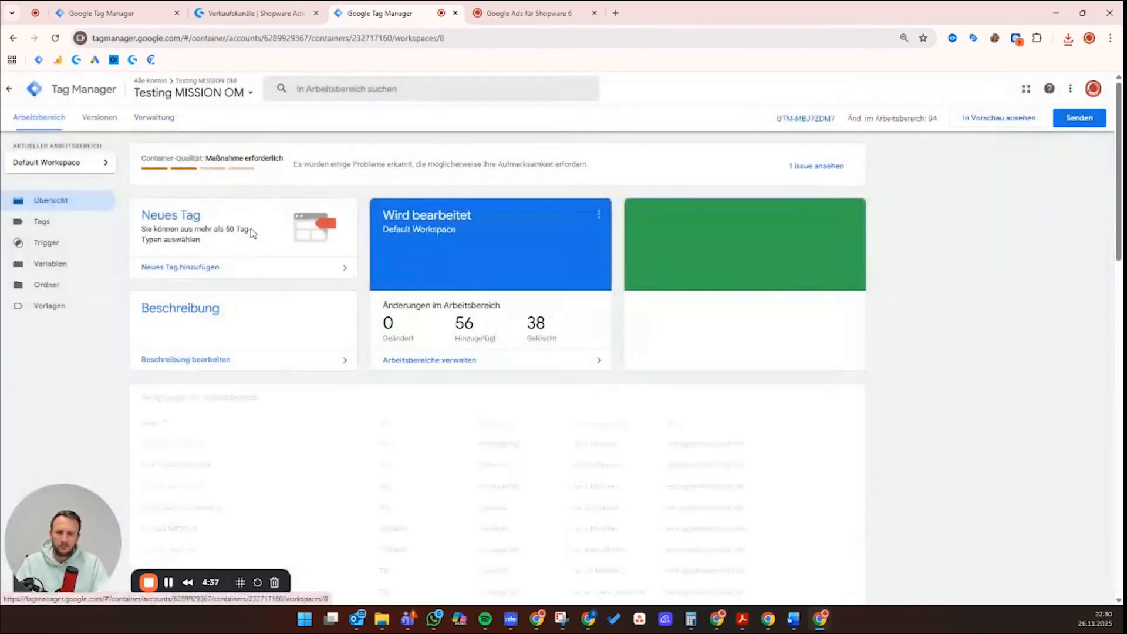
# Review the imported Google Ads tags and inspect the tag sequencing settings of 02-01- Google Ads G-Tag.
pyautogui.click(67, 229)
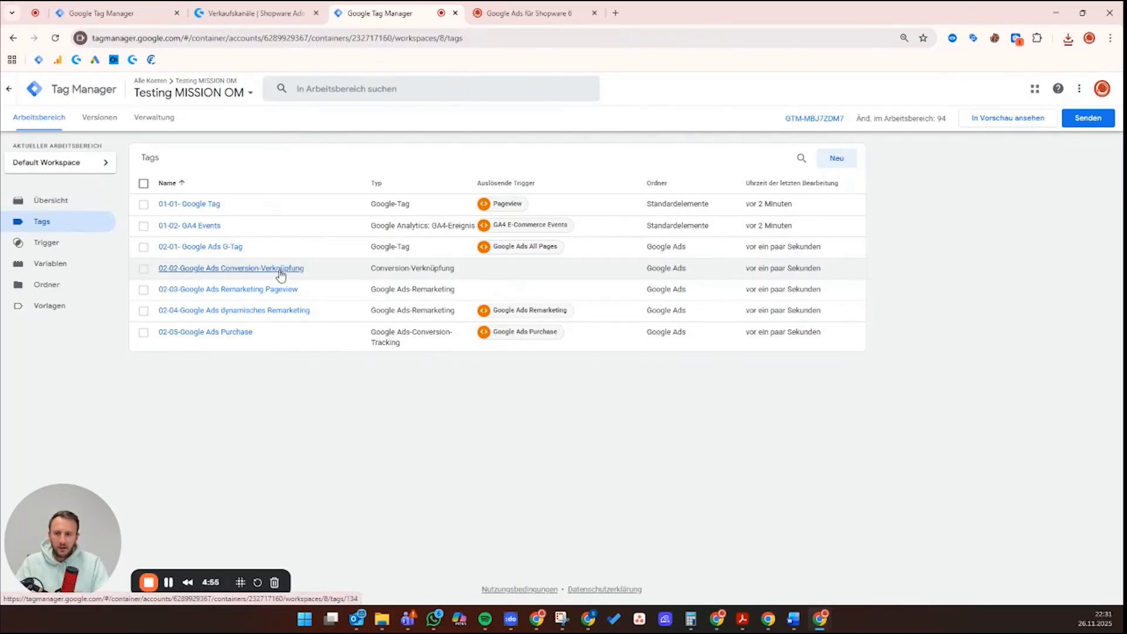
pyautogui.click(205, 250)
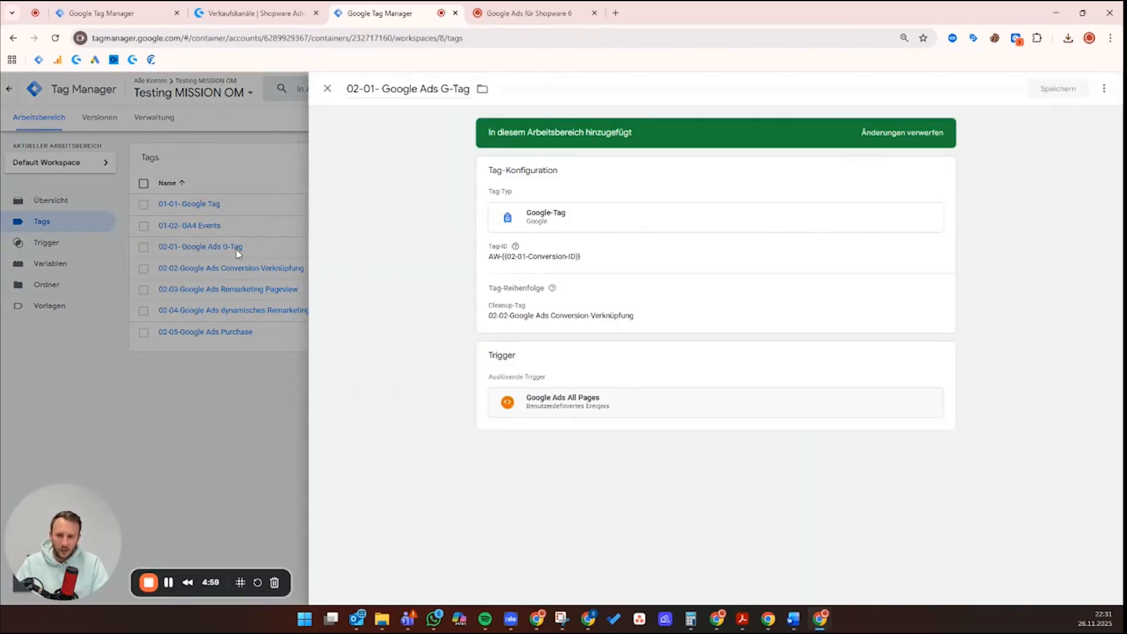
pyautogui.click(598, 313)
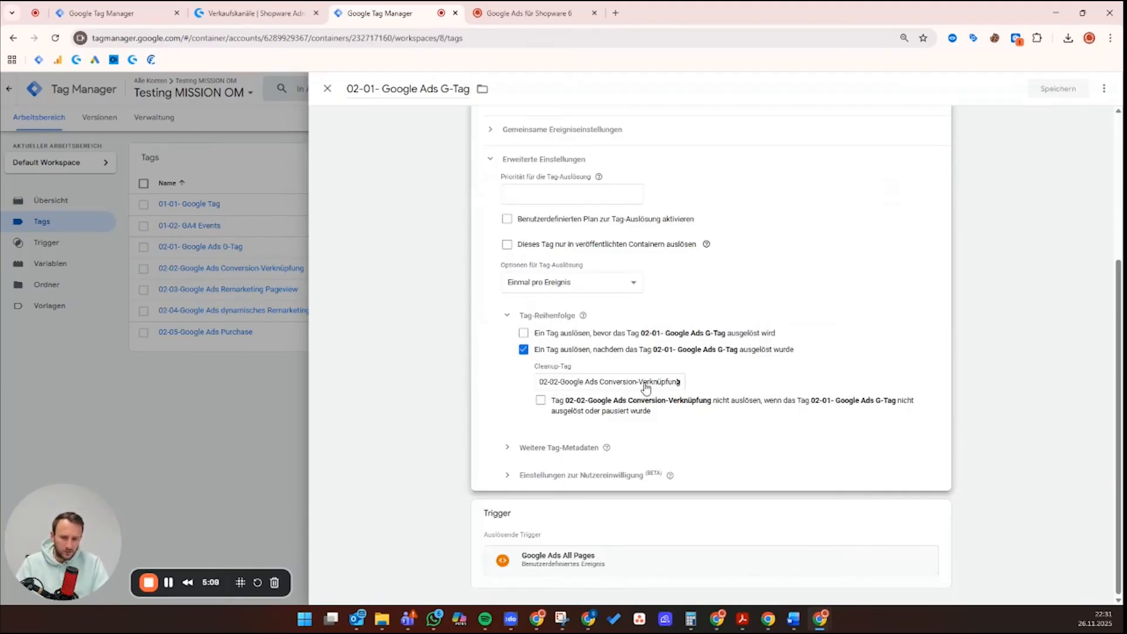
pyautogui.click(327, 96)
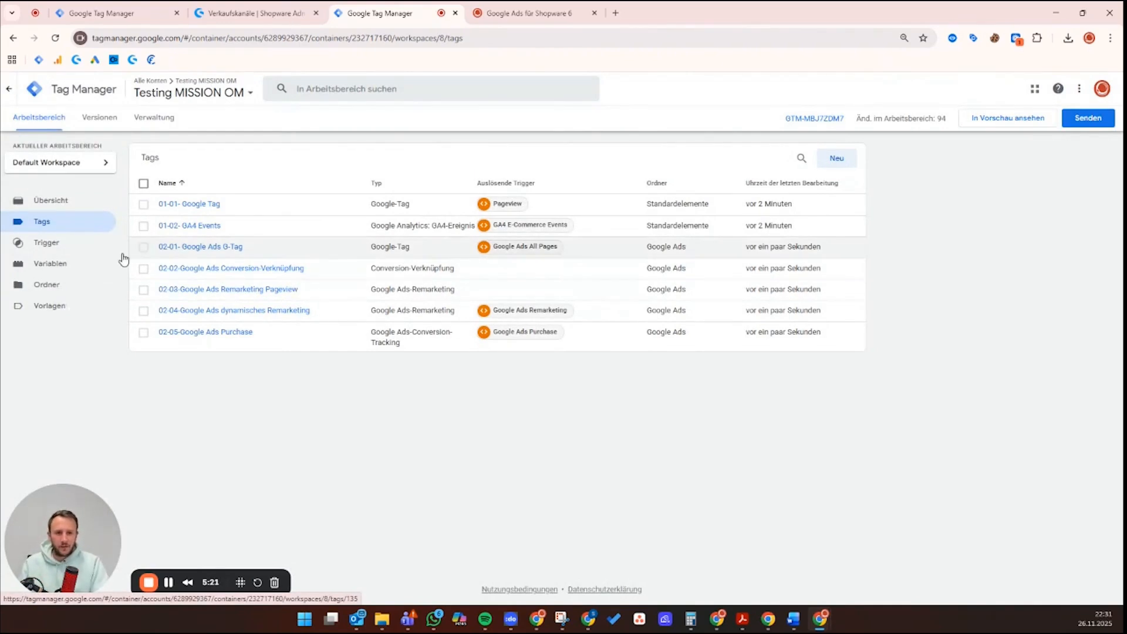
# Set the value of the user-defined variable 02-01-Conversion-ID to 12564848 and save it.
pyautogui.click(74, 267)
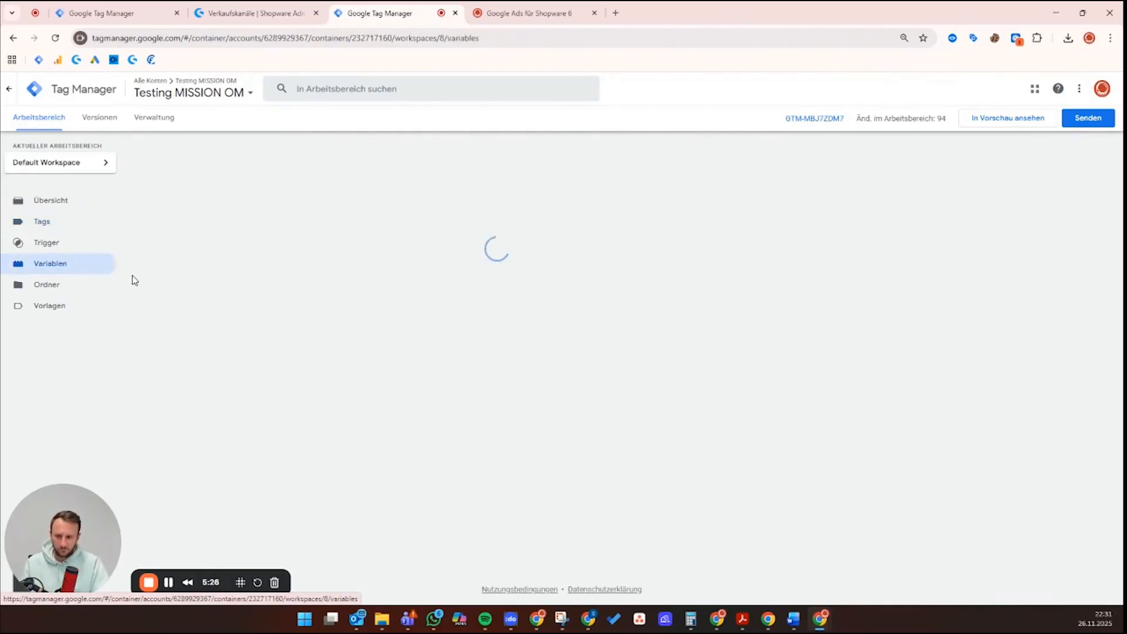
pyautogui.scroll(-1, 203, 340)
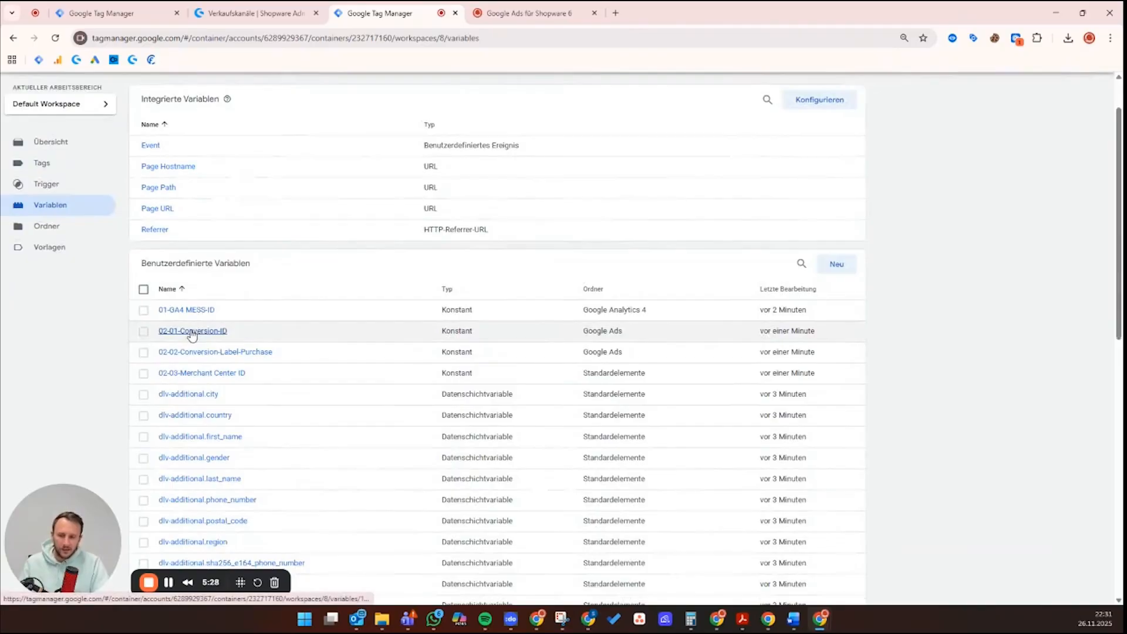
pyautogui.click(191, 332)
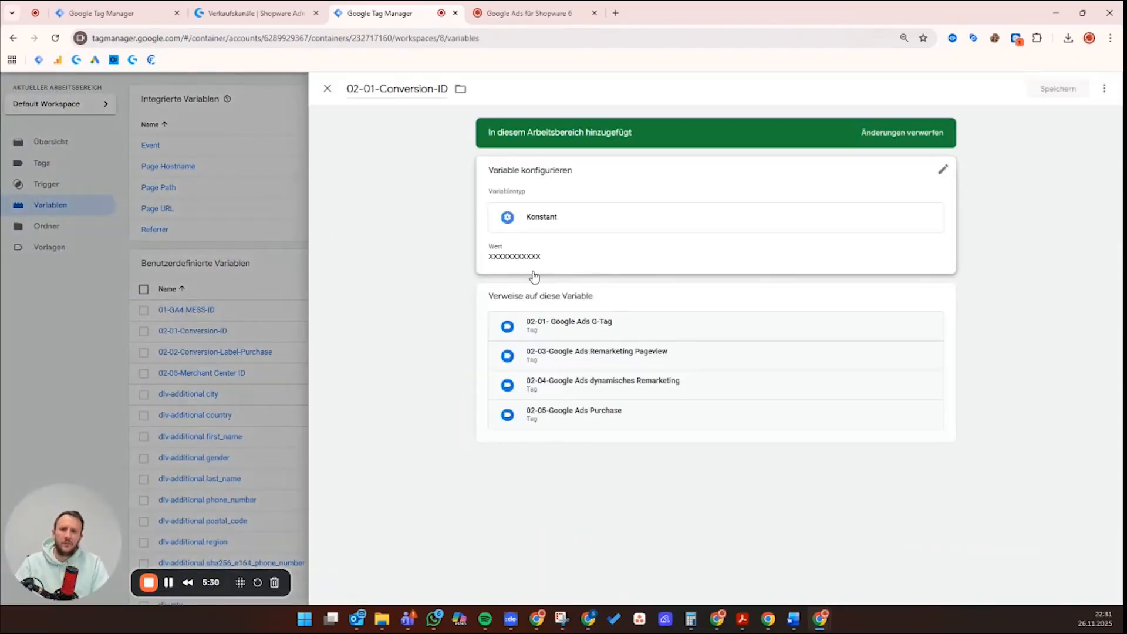
pyautogui.moveTo(551, 276); pyautogui.dragTo(430, 270)
pyautogui.click(677, 241)
pyautogui.moveTo(552, 274); pyautogui.dragTo(488, 270)
pyautogui.write('12564848')
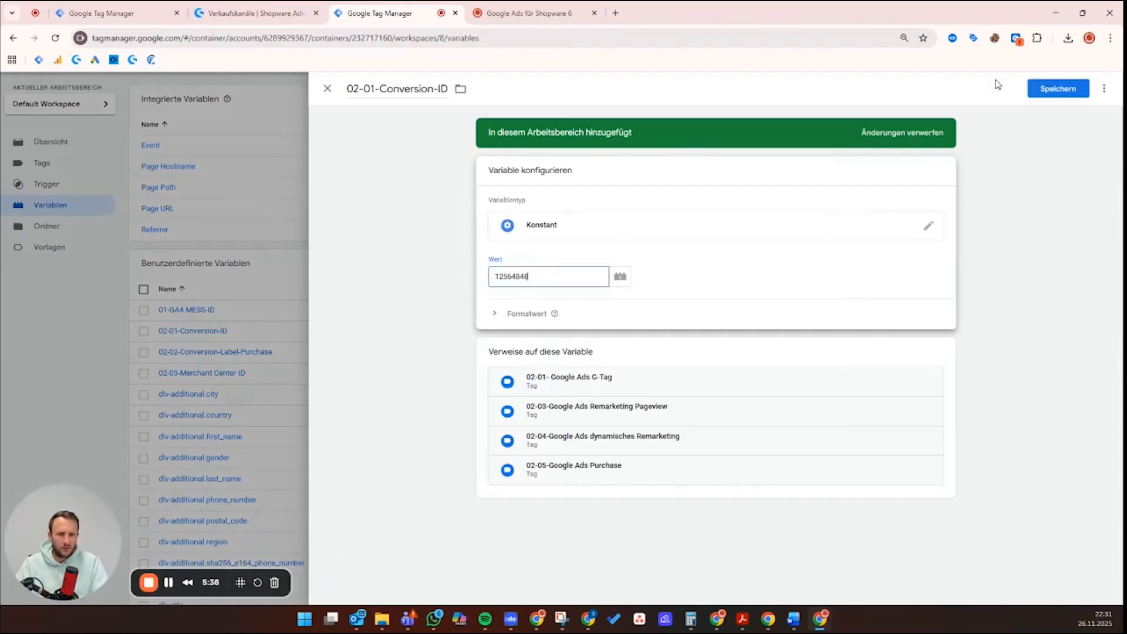
pyautogui.click(1042, 88)
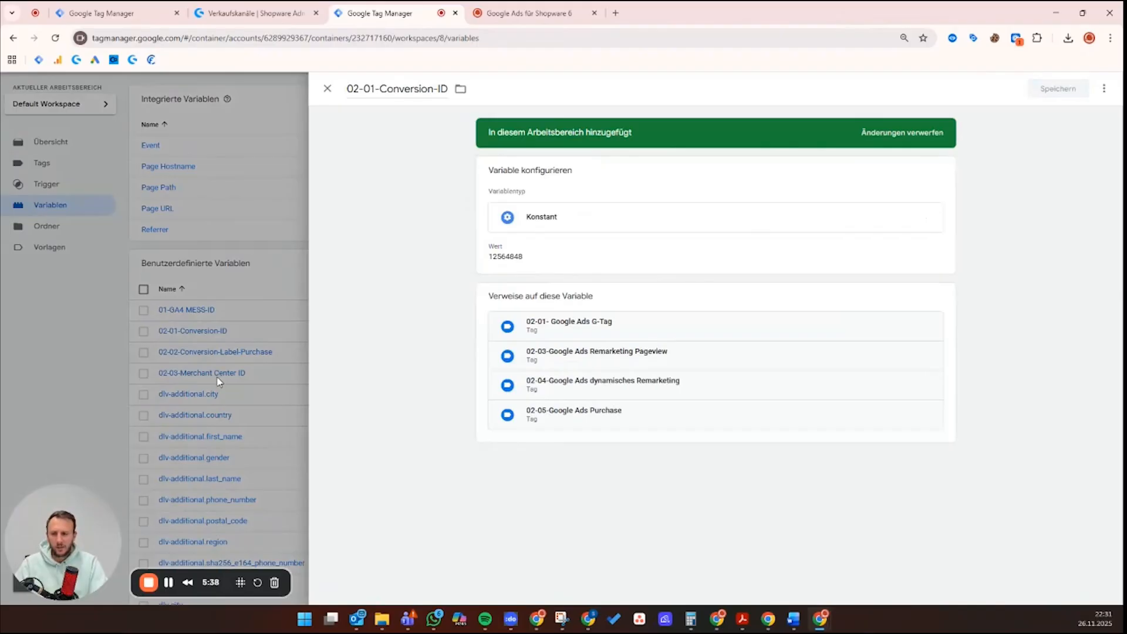
# Set the value of the variable 02-02-Conversion-Label-Purchase to fhauwaoirafs_ajmklfsjaklfjas15158 and save it.
pyautogui.click(211, 359)
pyautogui.click(213, 354)
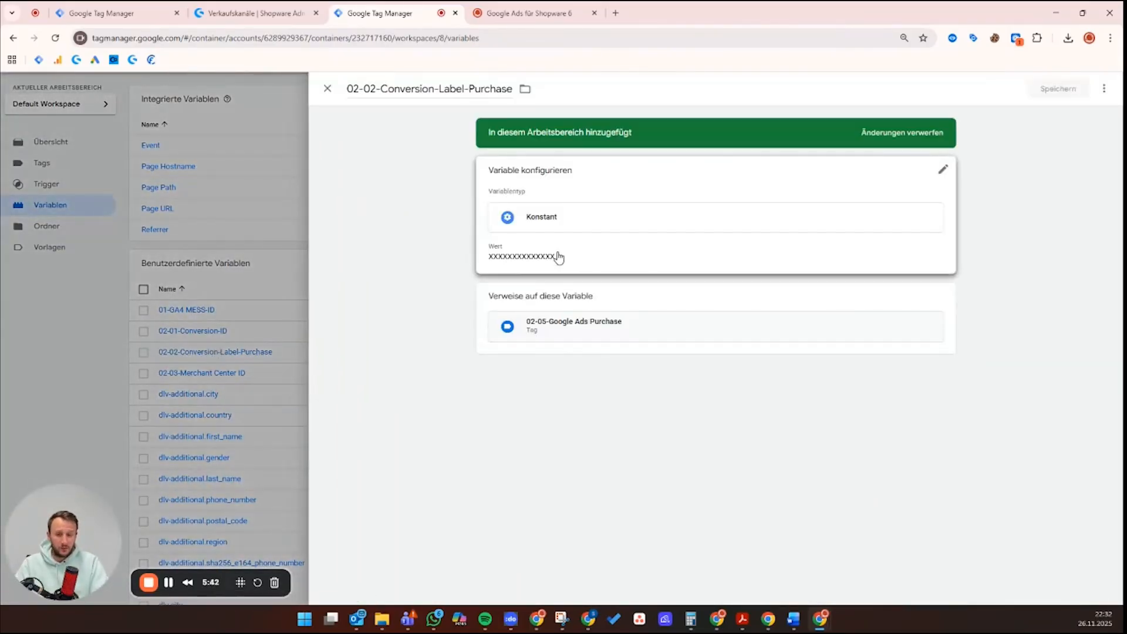
pyautogui.click(558, 257)
pyautogui.moveTo(564, 275); pyautogui.dragTo(490, 279)
pyautogui.write('fhauwaoirafs_ajmklf')
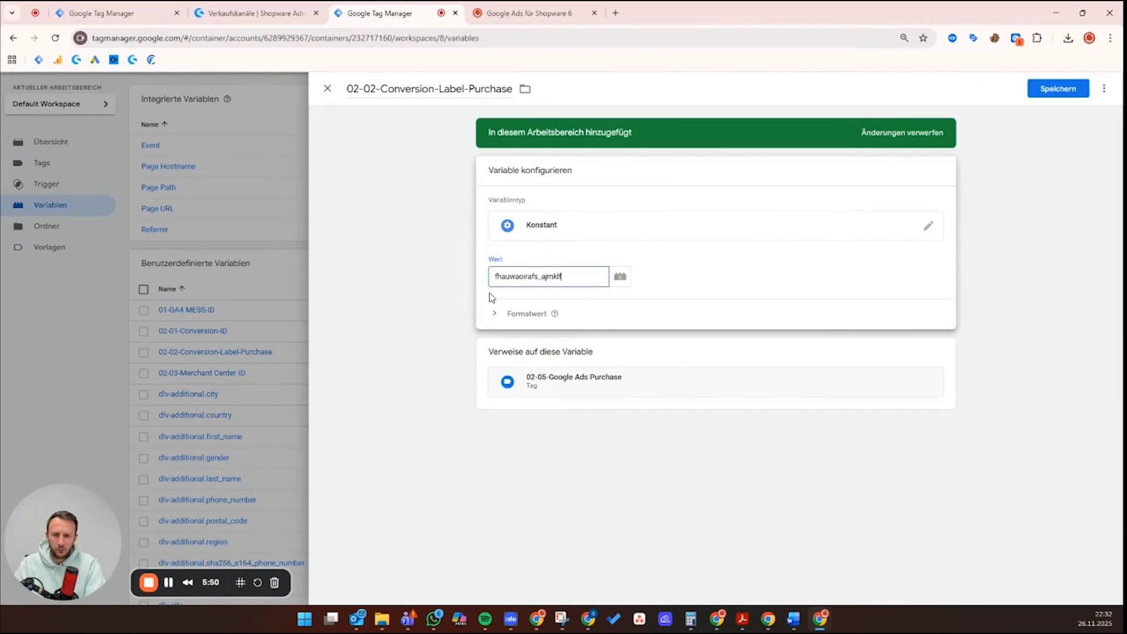
pyautogui.write('158')
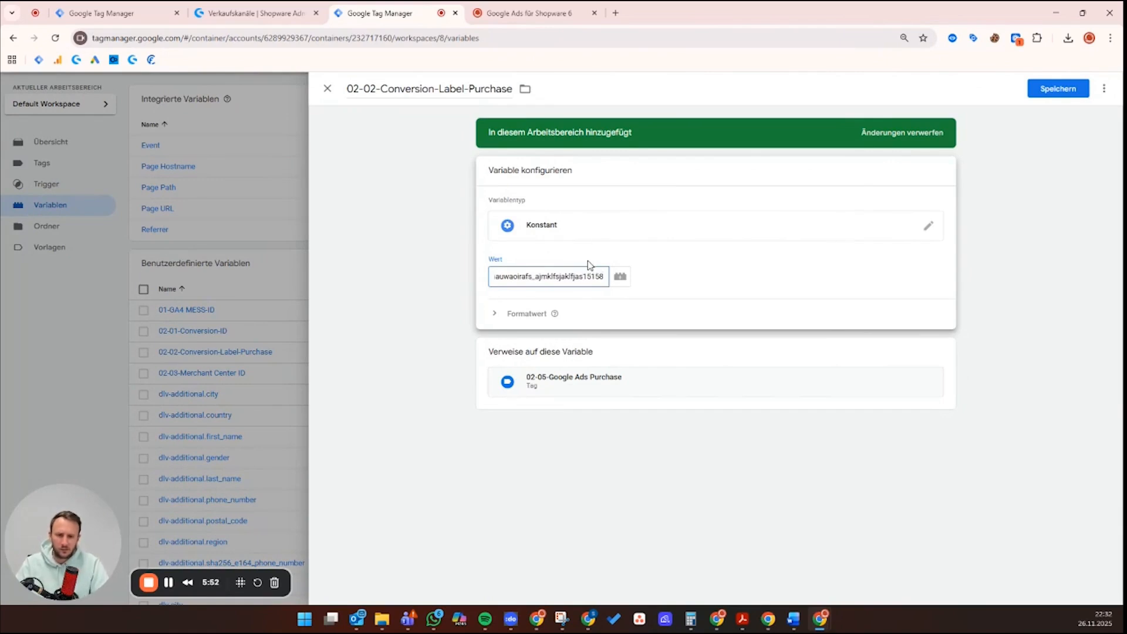
pyautogui.click(1049, 89)
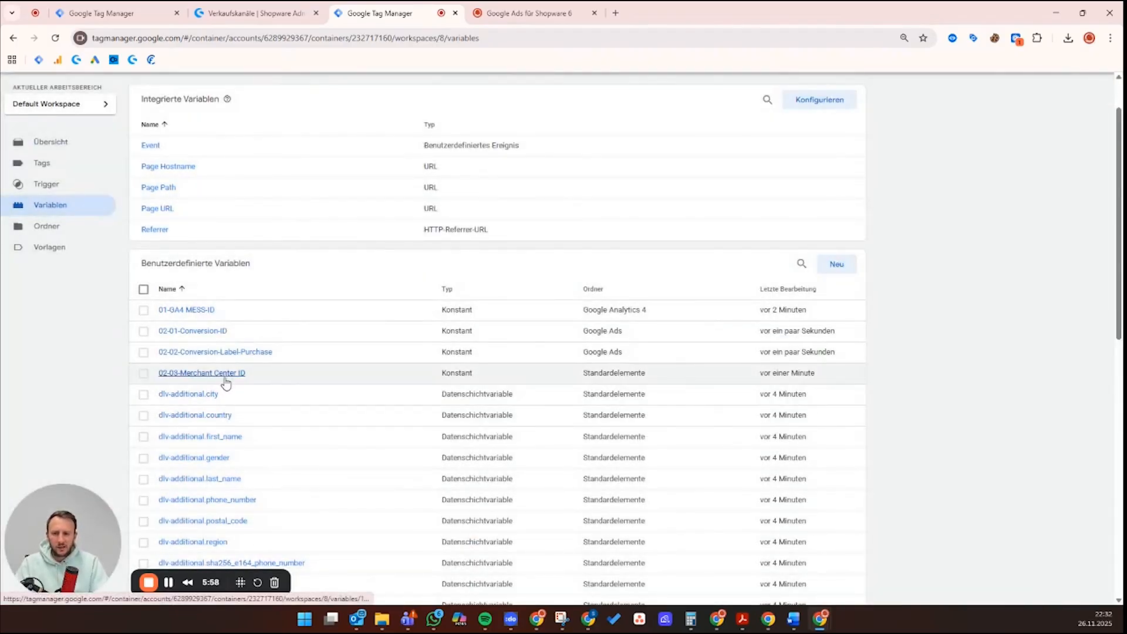
# Replace the placeholder value of the variable 02-03-Merchant Center ID with X15151 and save it.
pyautogui.click(216, 376)
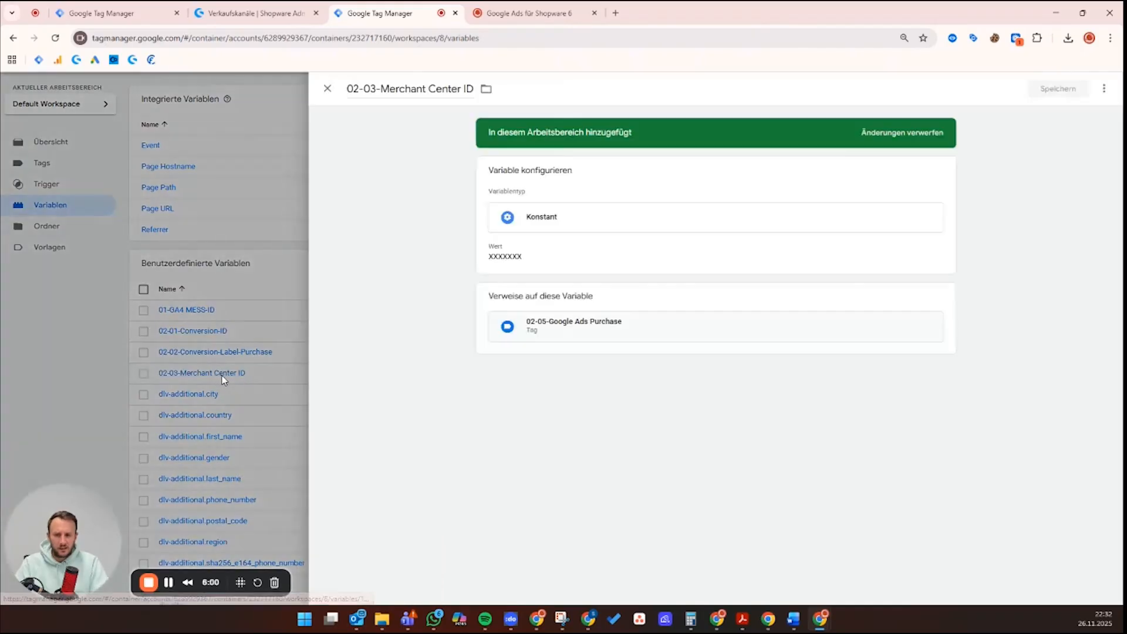
pyautogui.click(530, 263)
pyautogui.moveTo(533, 275); pyautogui.dragTo(490, 274)
pyautogui.click(551, 264)
pyautogui.click(536, 281)
pyautogui.write('X15151')
pyautogui.click(1059, 89)
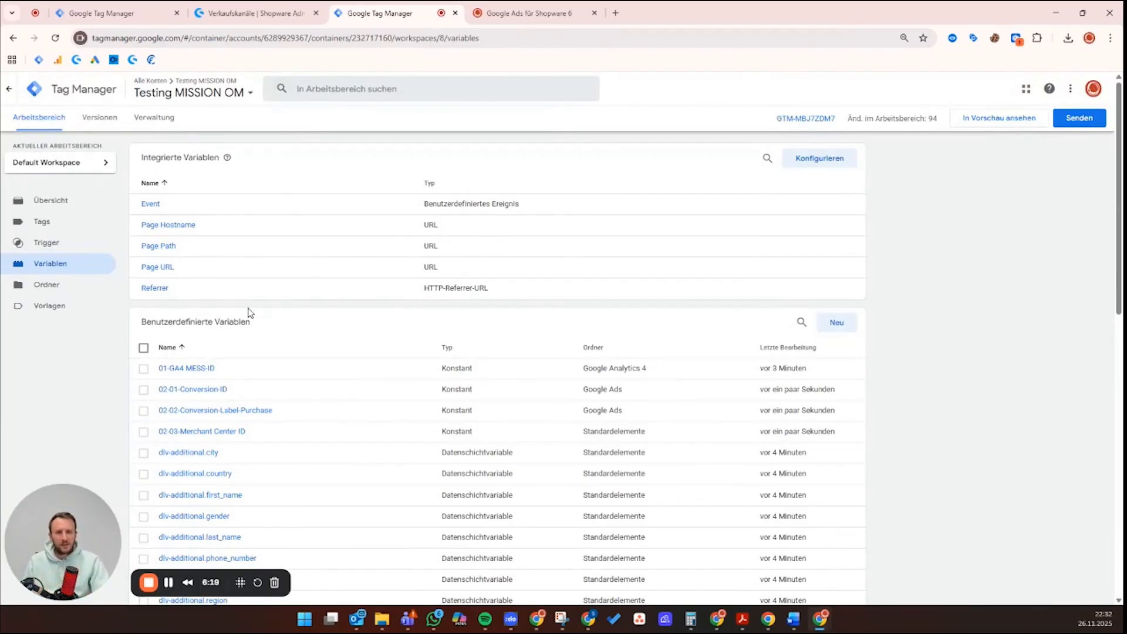
# Publish the workspace changes to the Live environment without a version name or description, and return to the workspace overview.
pyautogui.click(1079, 120)
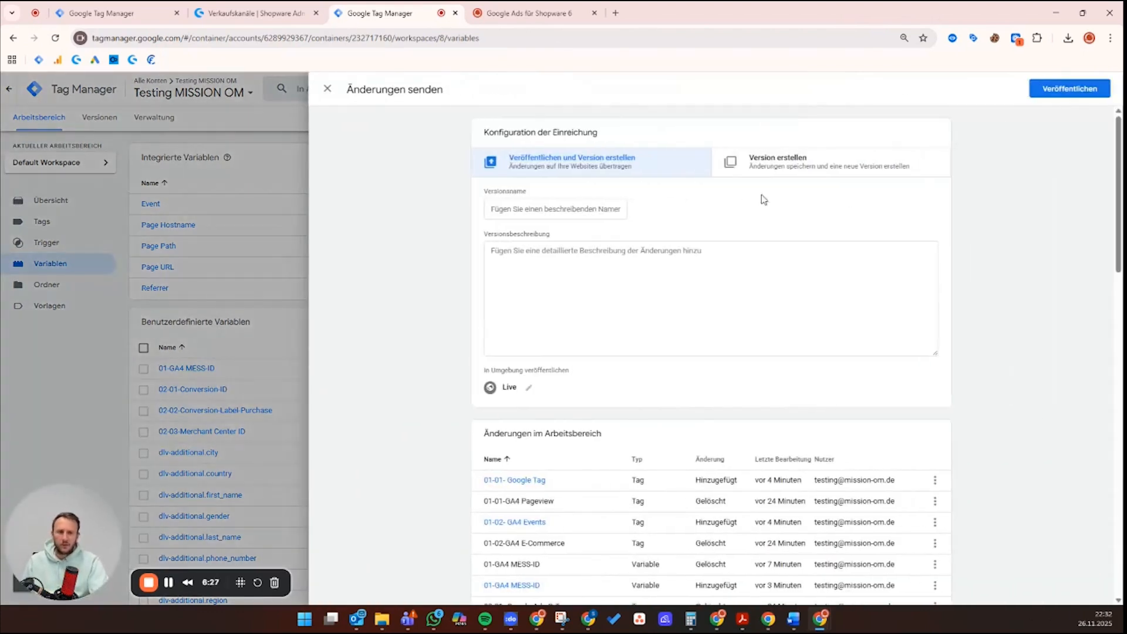
pyautogui.click(1061, 97)
pyautogui.click(692, 395)
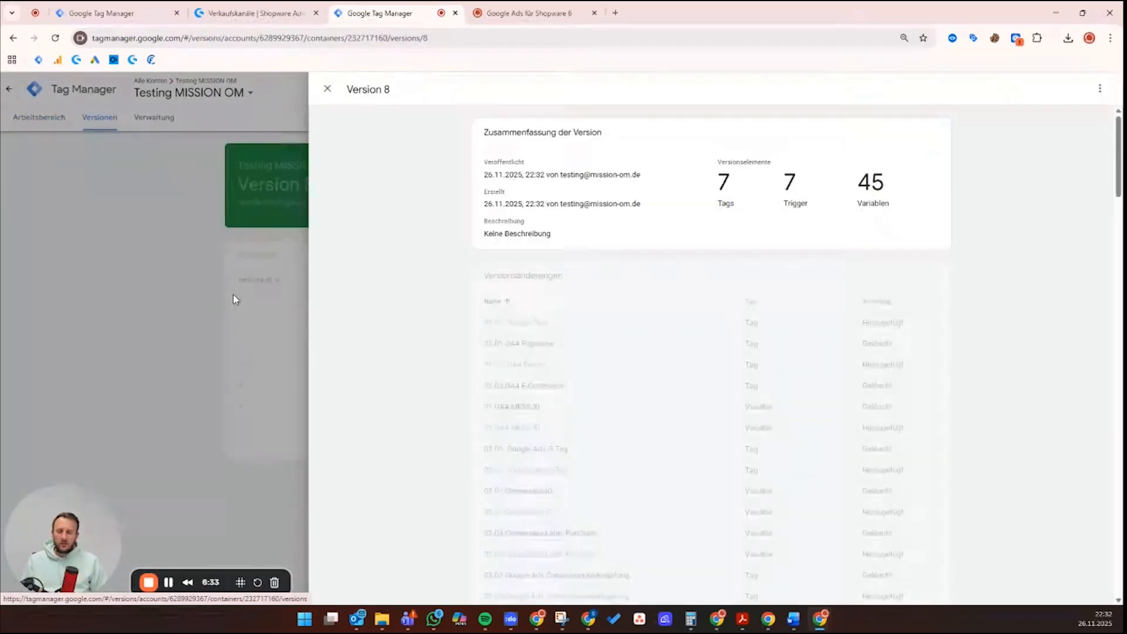
pyautogui.click(326, 90)
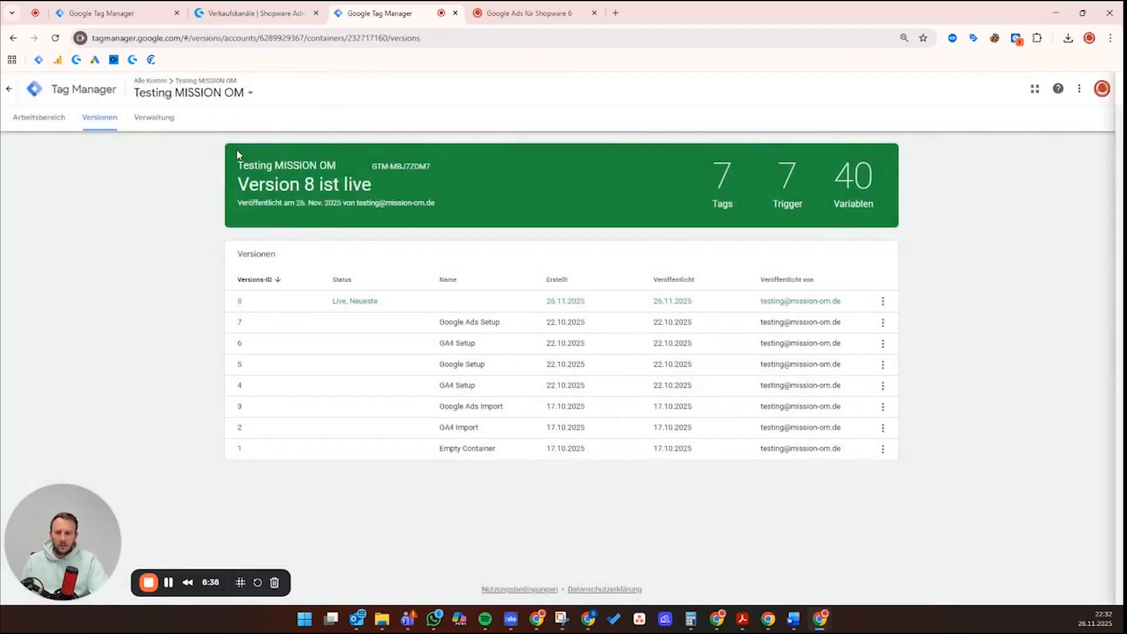
pyautogui.click(38, 117)
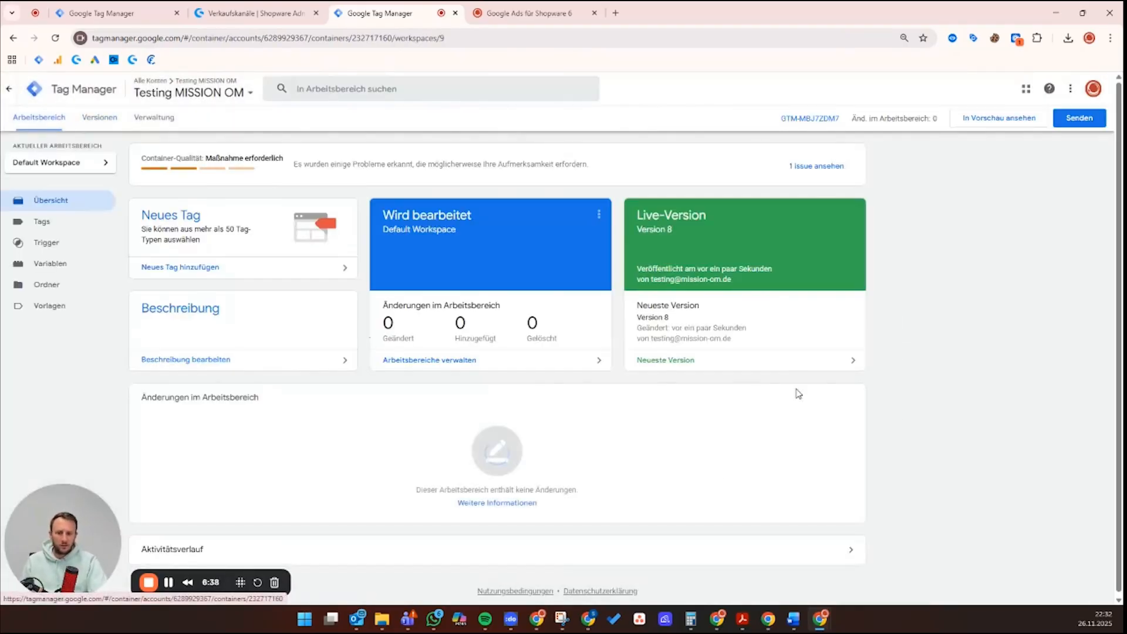